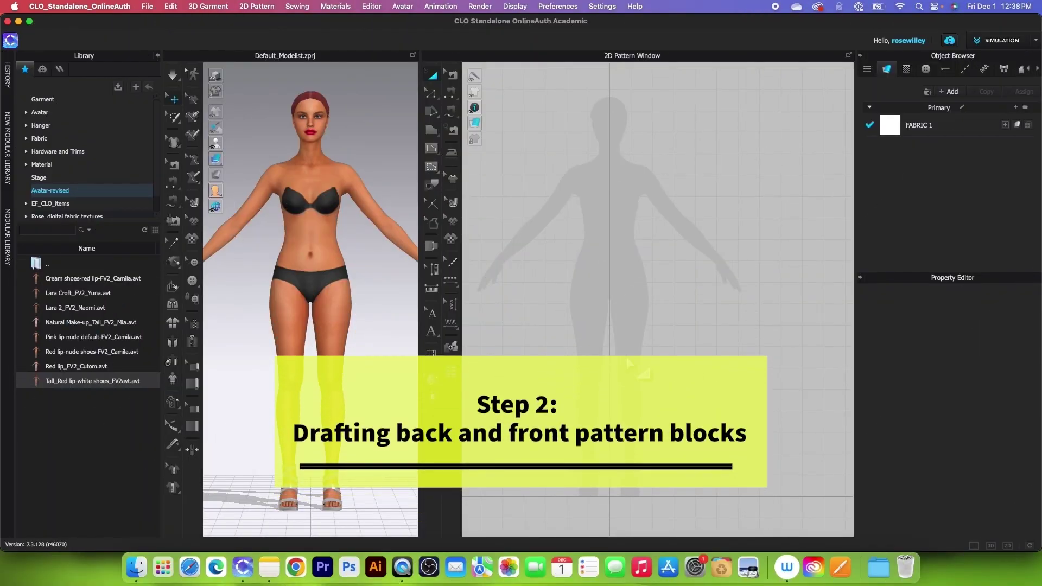
Create a 22.75 × 63 cm rectangle pattern and move it over the avatar's torso
click(431, 131)
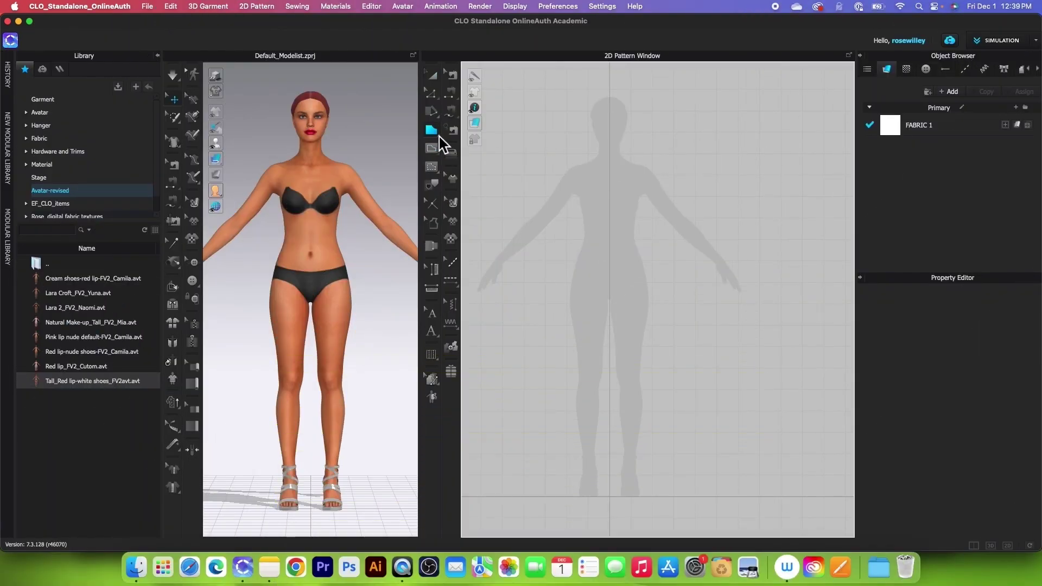
click(437, 132)
click(491, 140)
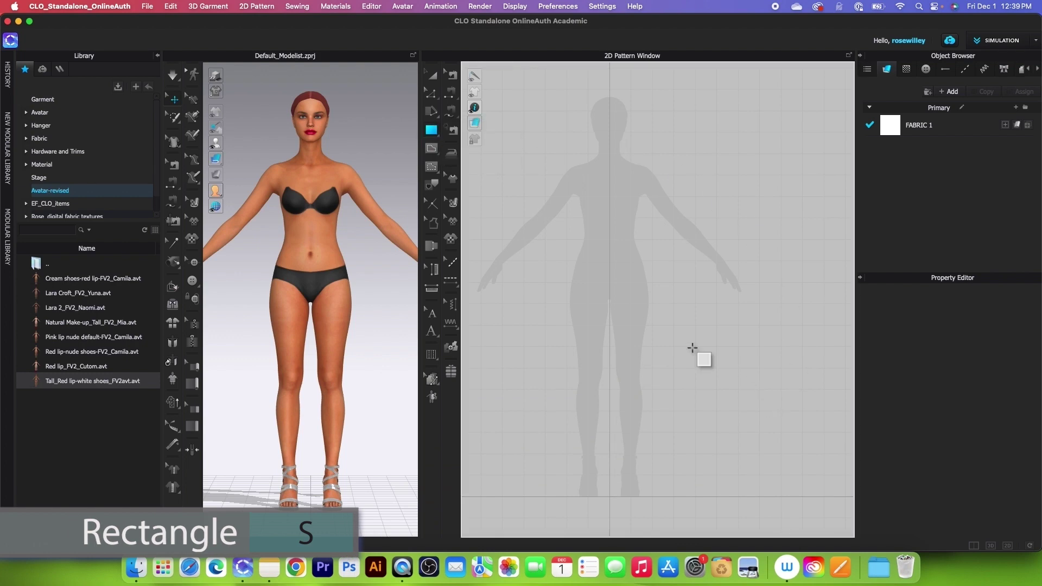
click(610, 272)
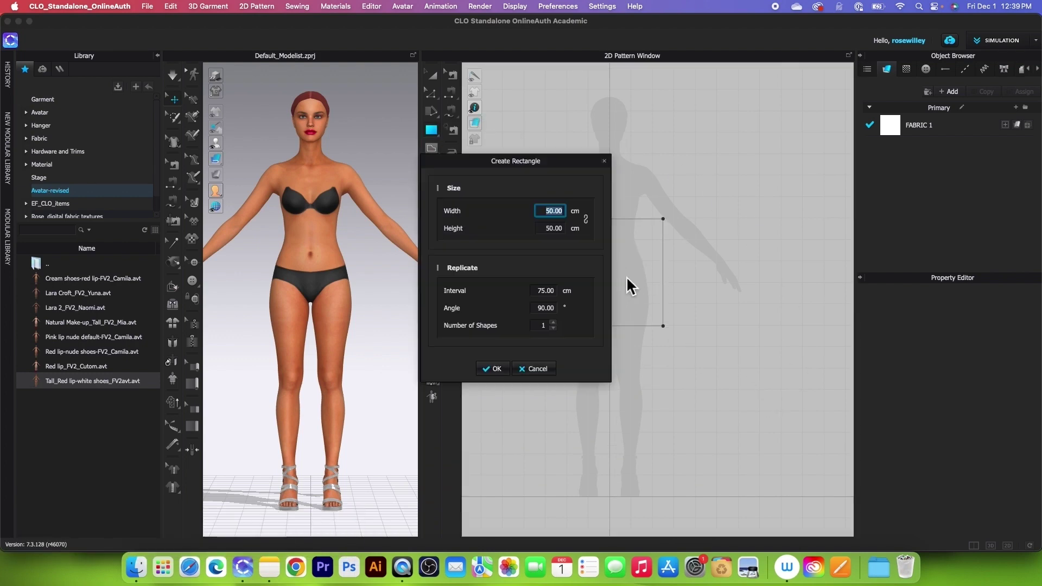
text(22.75)
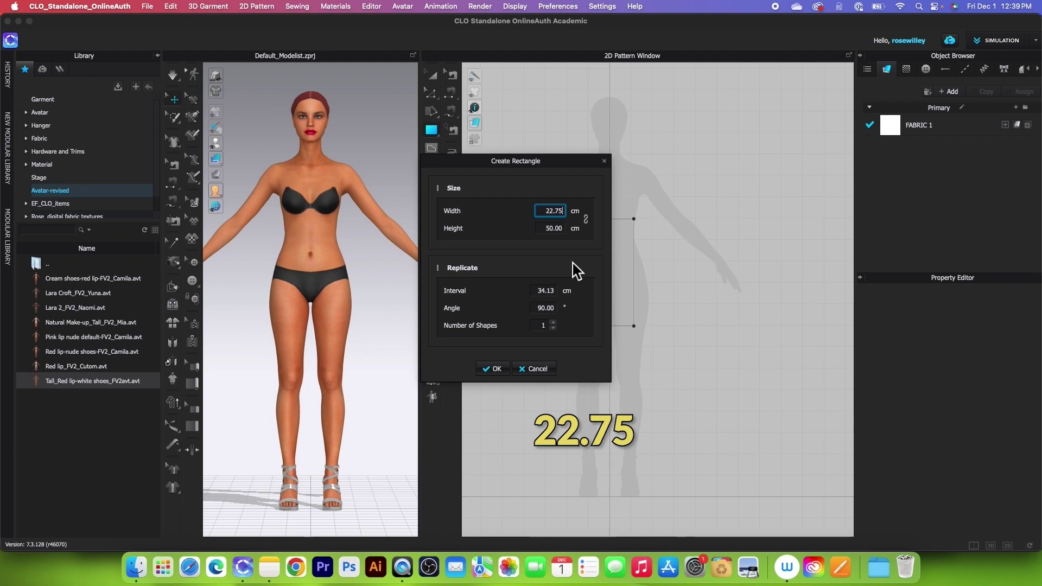
key(Tab)
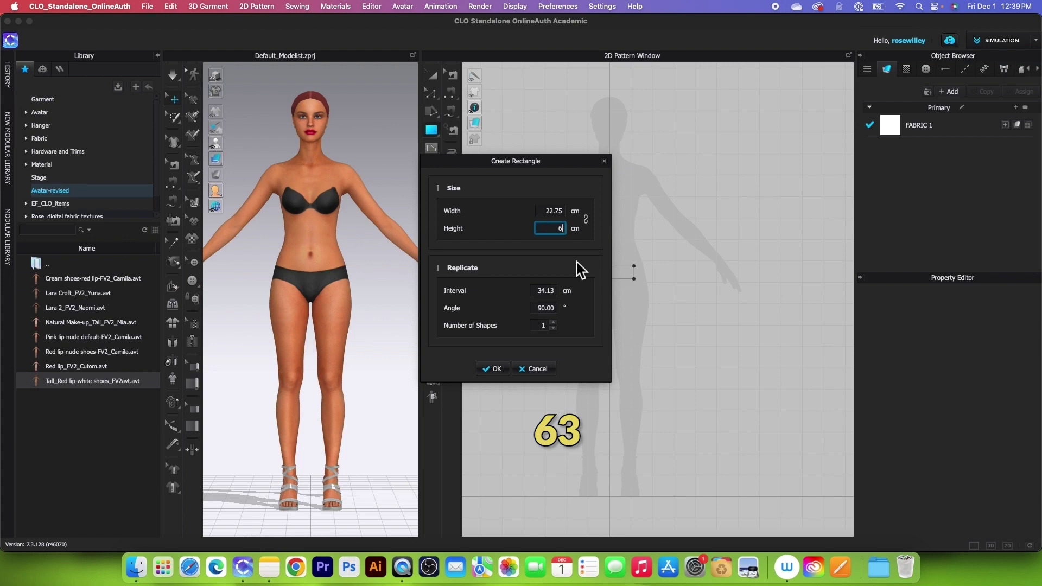
click(494, 369)
drag(600, 254, 634, 201)
scroll(658, 140, up, 3)
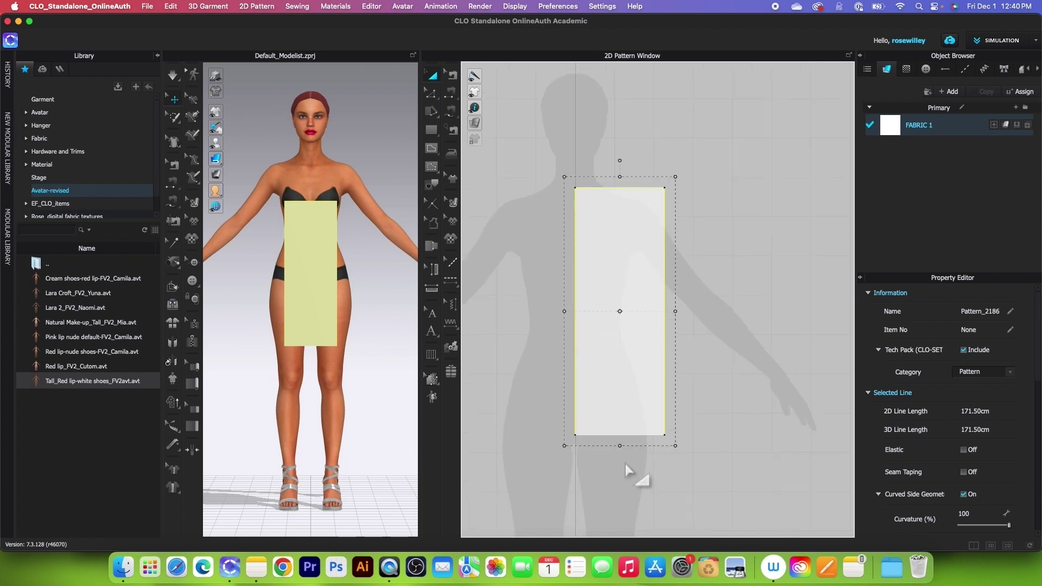
Offset the top edge as four internal lines, using individual distances measured from the selected line
key(z)
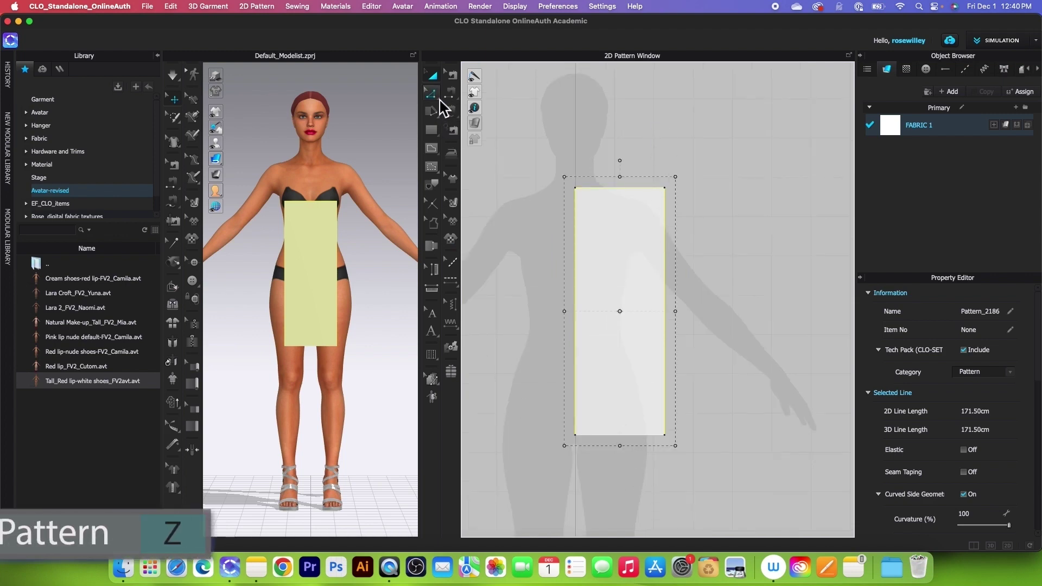
click(620, 188)
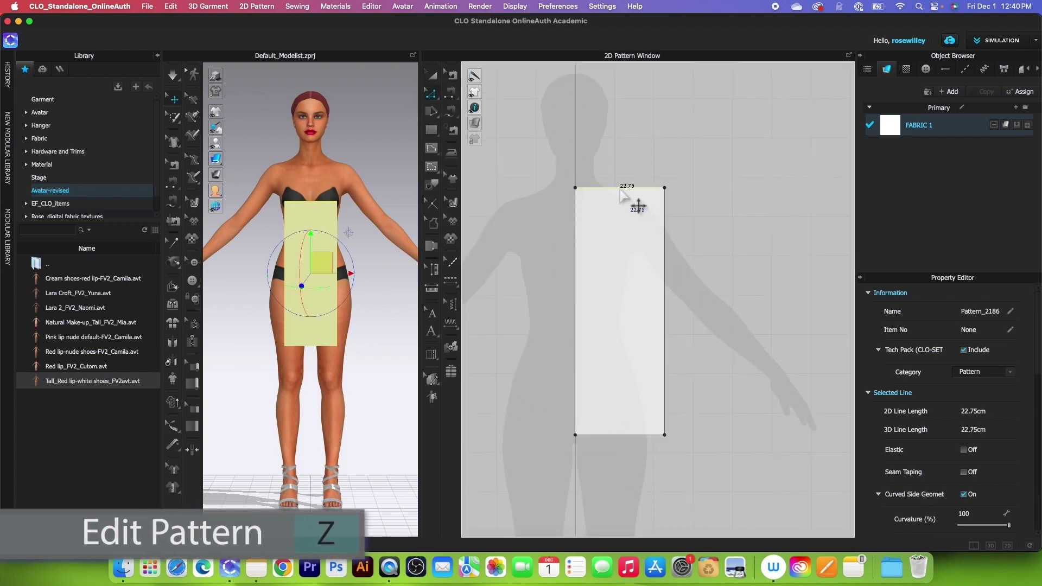
right_click(620, 191)
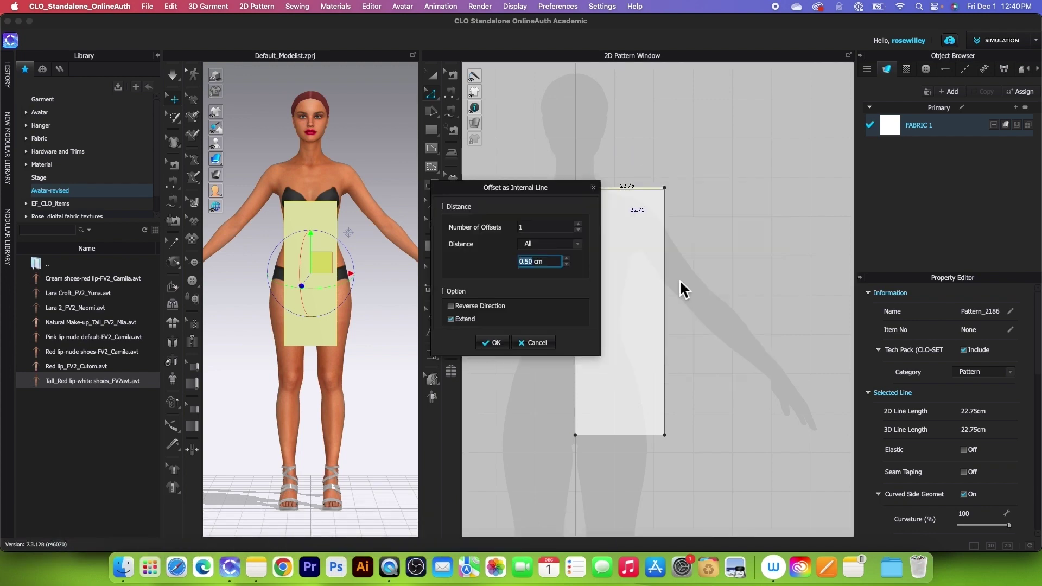
click(675, 276)
drag(693, 251, 573, 231)
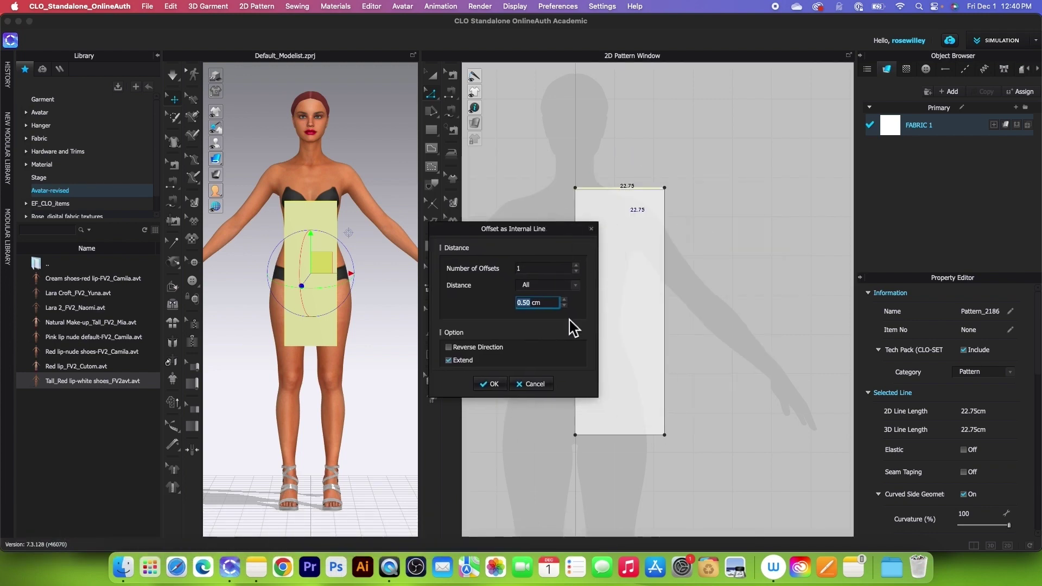
click(576, 265)
click(576, 265)
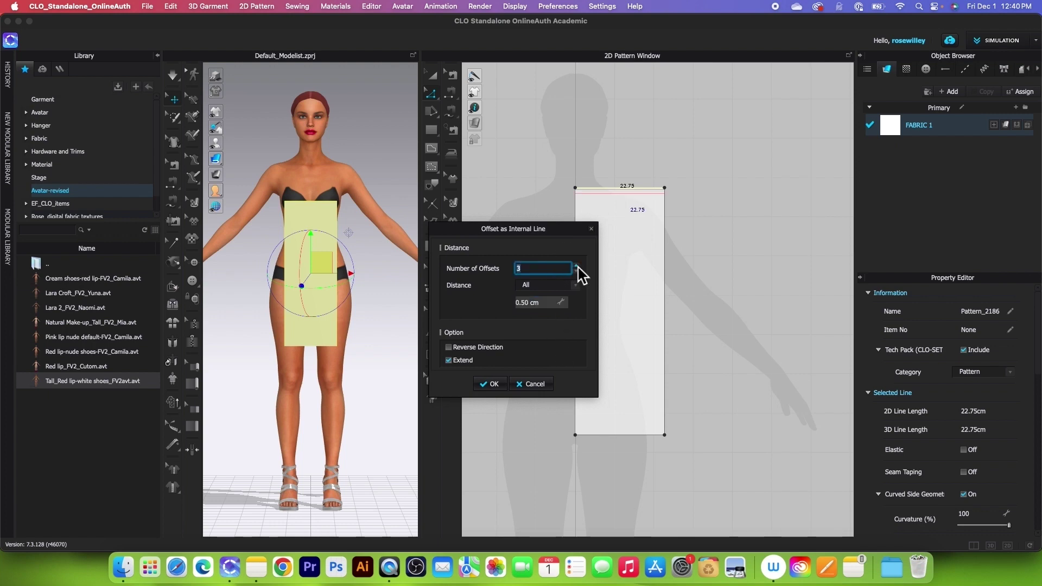
click(575, 285)
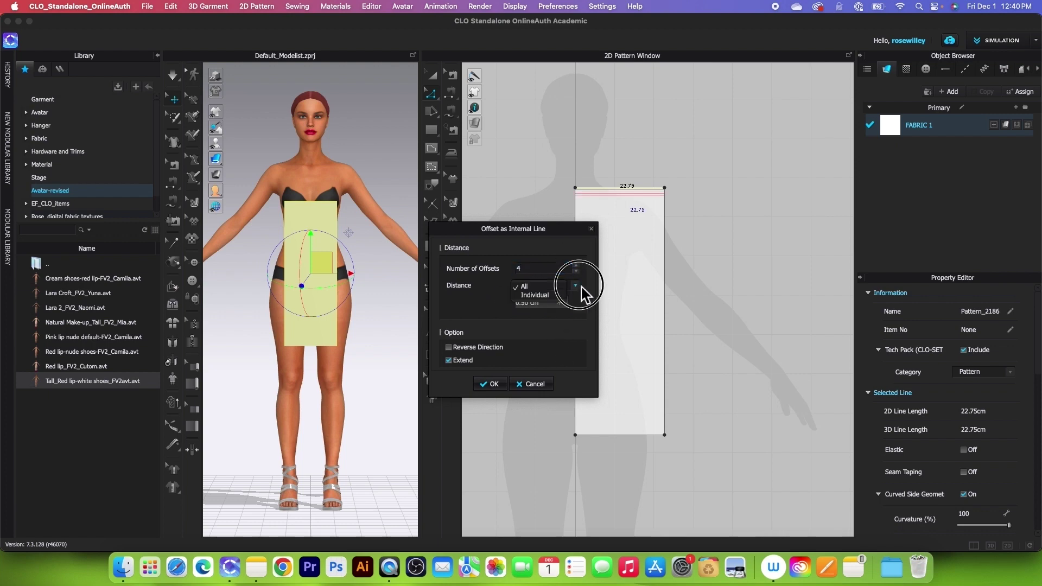
click(555, 303)
click(568, 304)
click(540, 312)
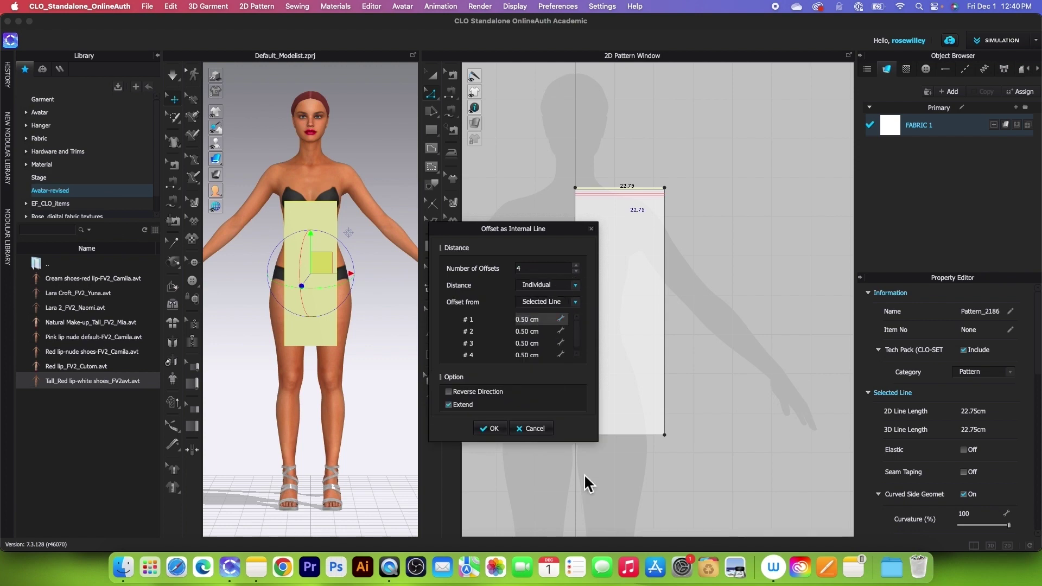
drag(599, 440, 606, 486)
Enter offset distances of 1.5, 3, 23 and 35 cm and apply the lines
double_click(543, 321)
text(1)
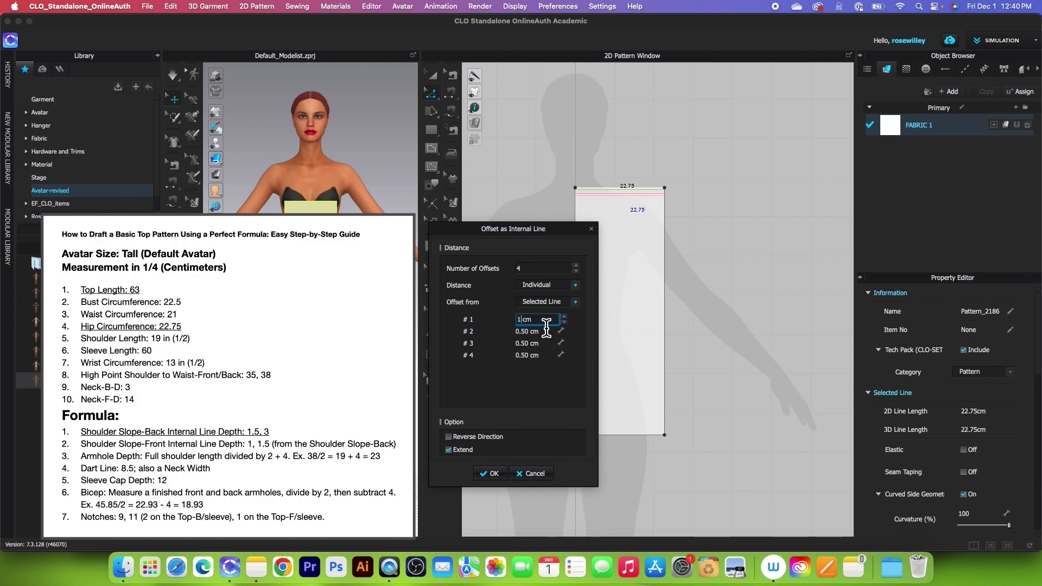
text(.5)
double_click(549, 331)
text(3)
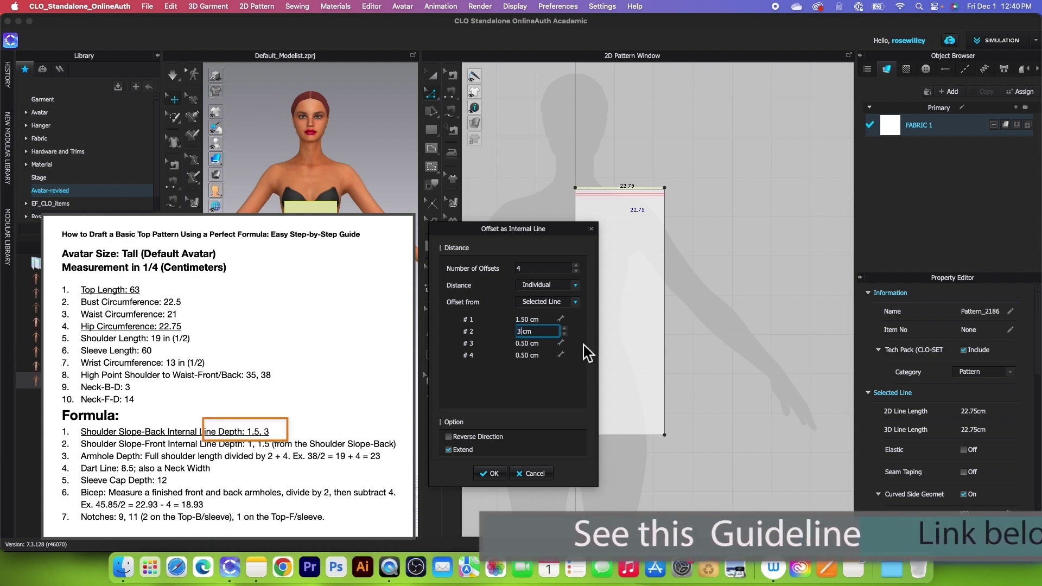
key(Tab)
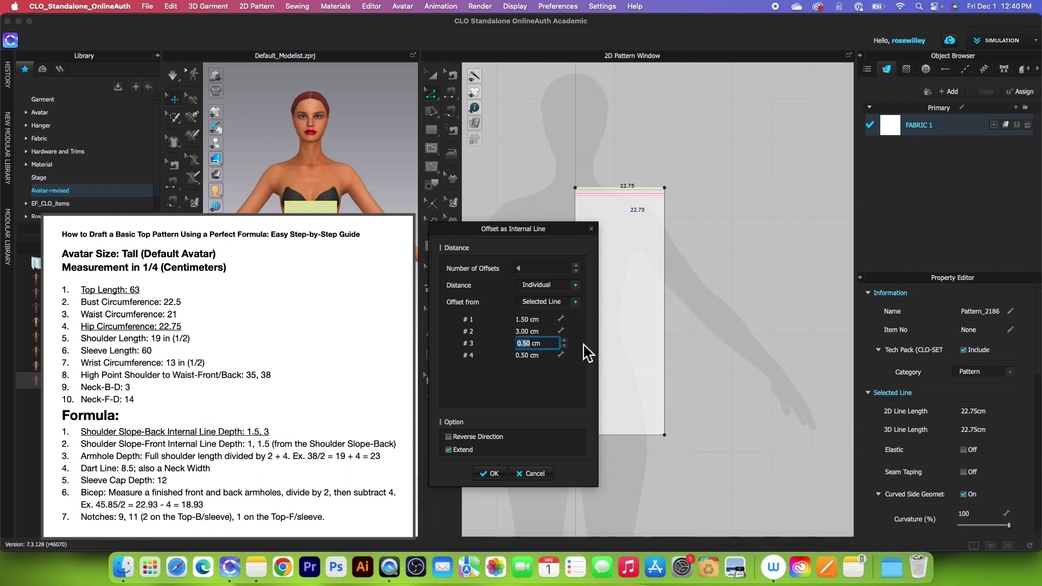
text(23)
key(Tab)
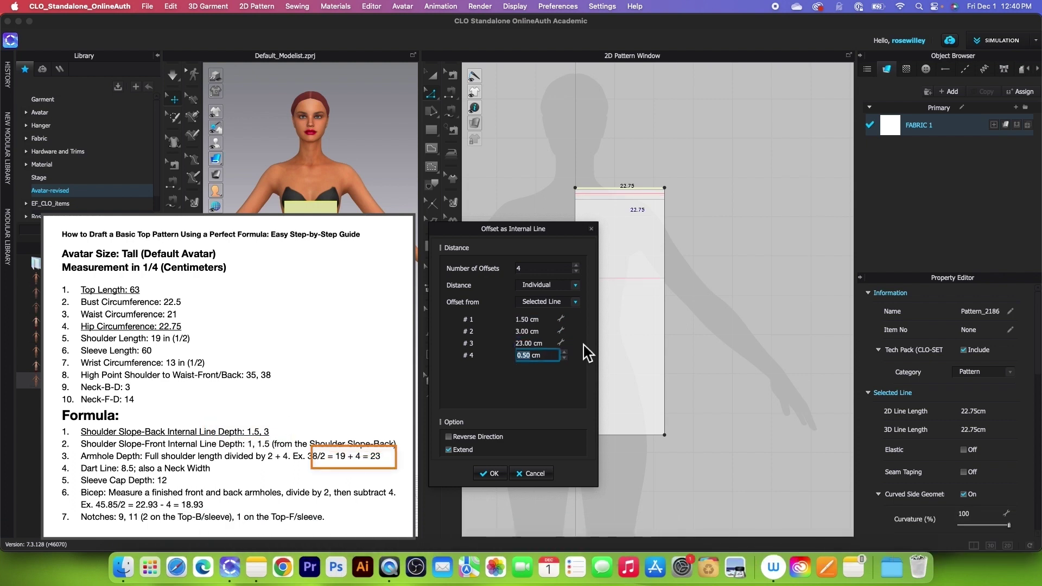
text(35)
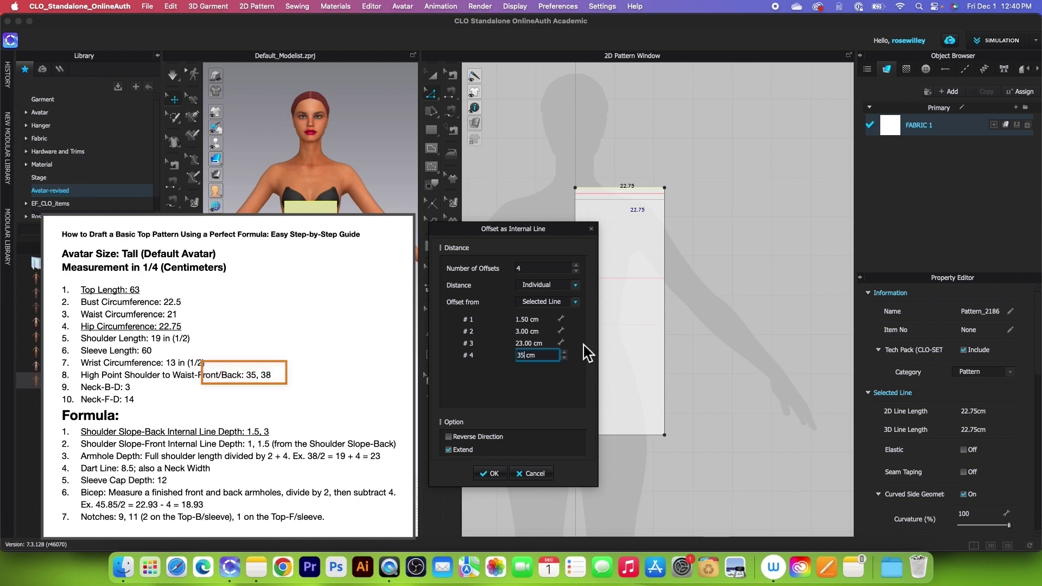
click(494, 474)
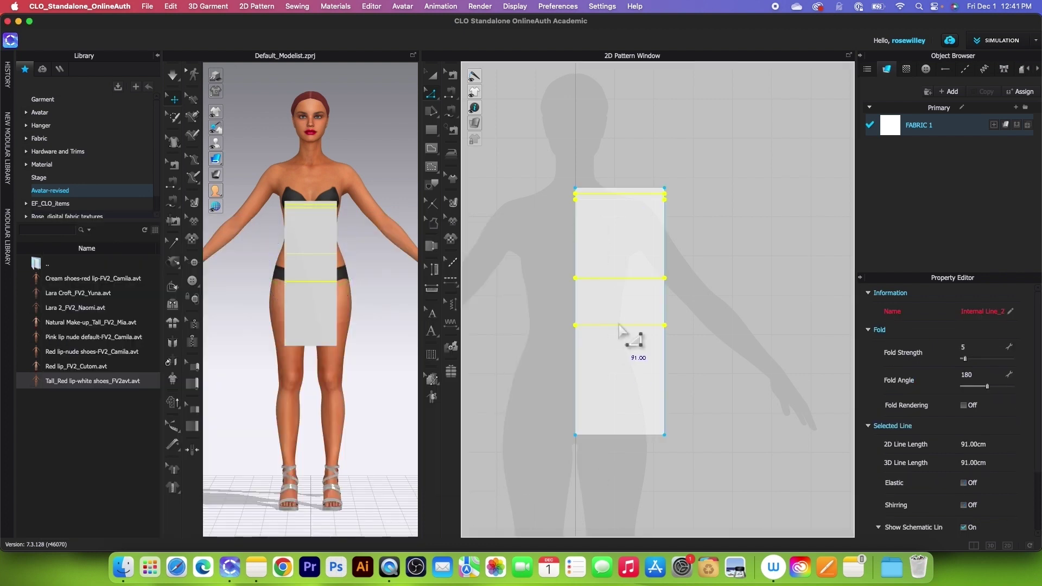
Offset the rectangle's left side edge as internal lines, starting at 8.5 cm
click(578, 249)
right_click(577, 249)
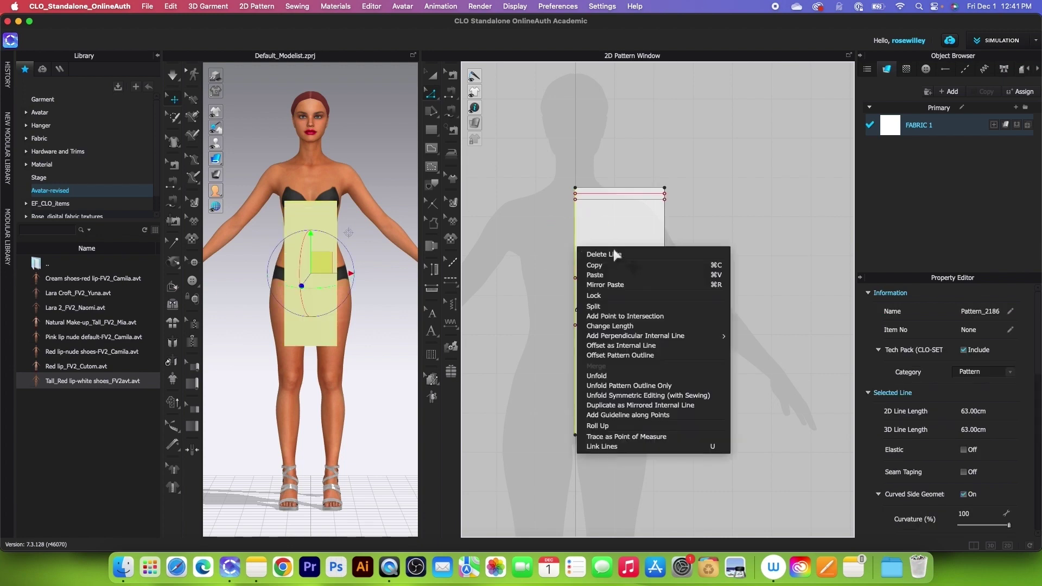
click(671, 346)
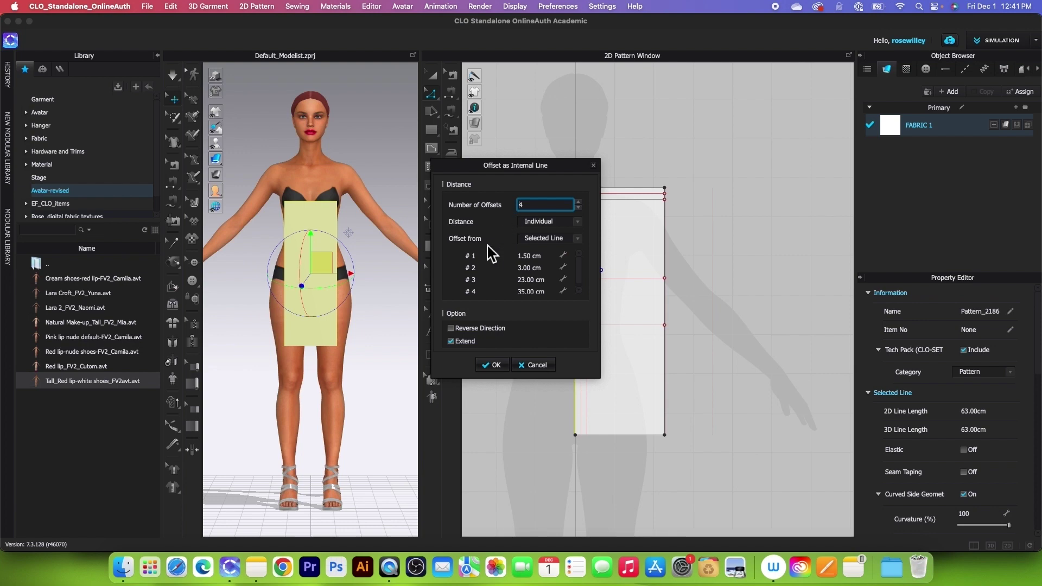
key(Tab)
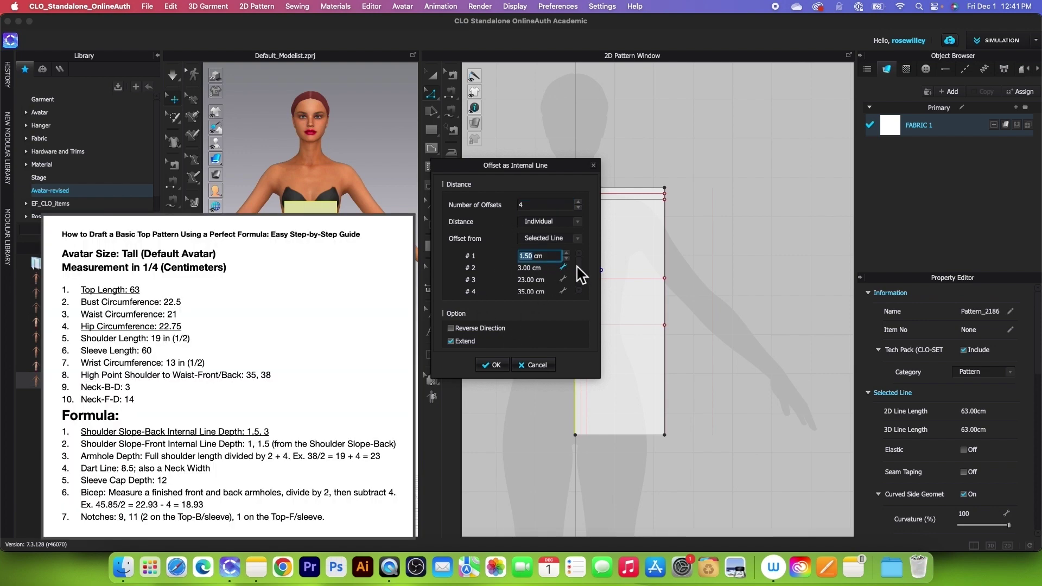
text(8.5)
Add offsets at 19, 21 and 22.5 cm and apply the four vertical lines
key(Tab)
text(1)
key(Tab)
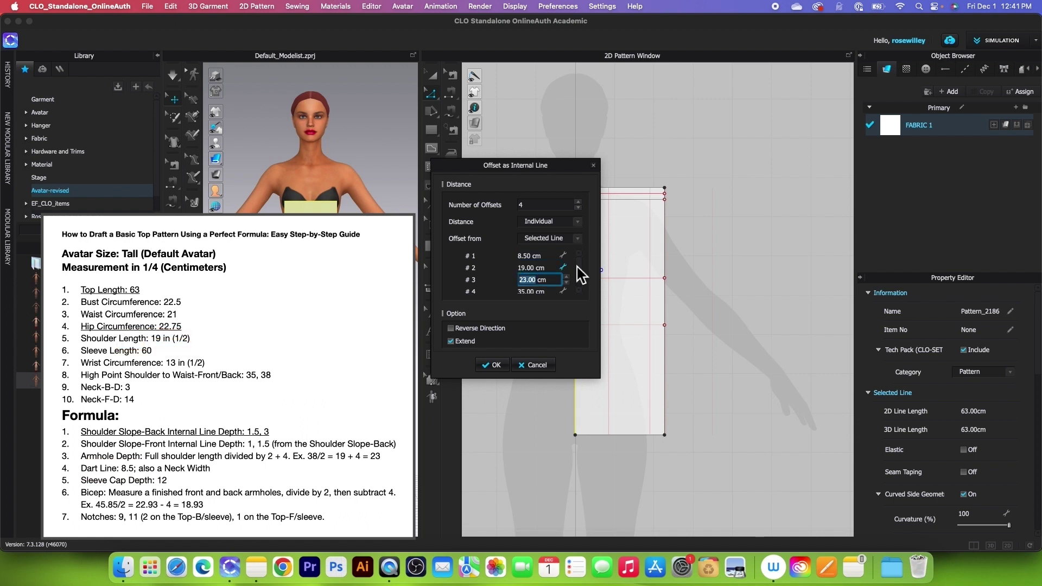
text(21)
key(Tab)
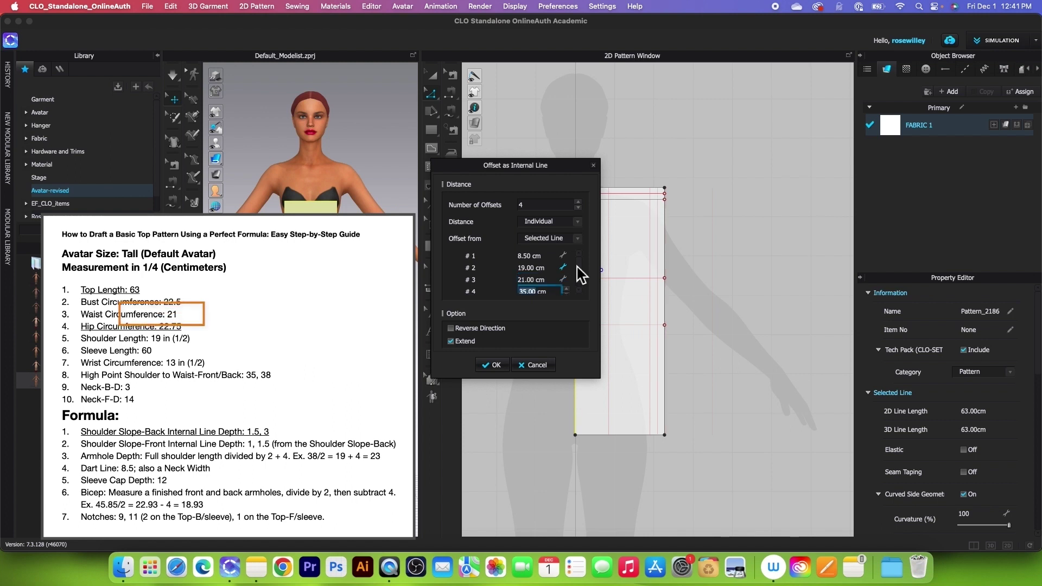
text(22.5)
drag(600, 377, 603, 412)
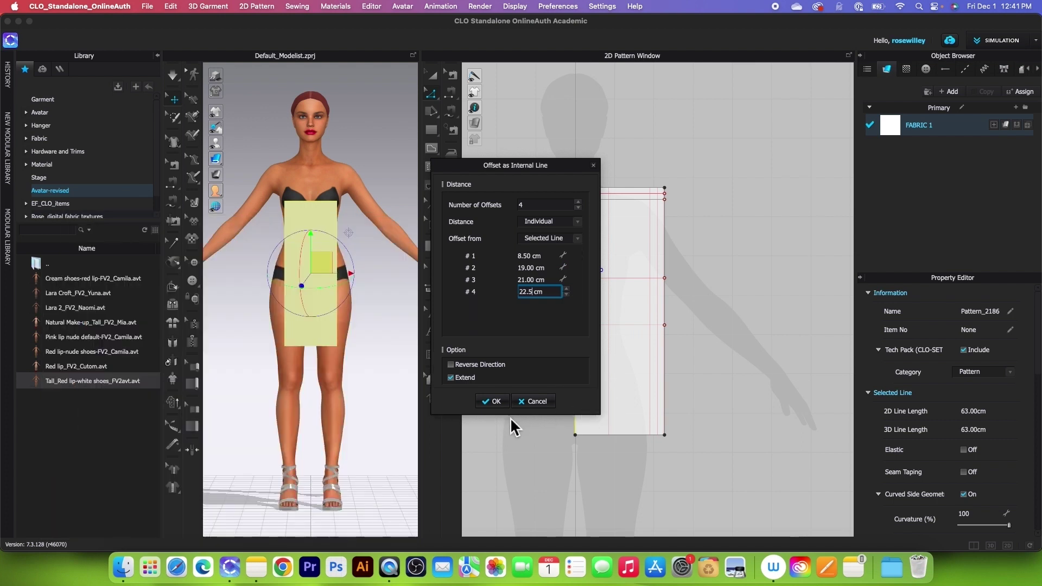
click(495, 402)
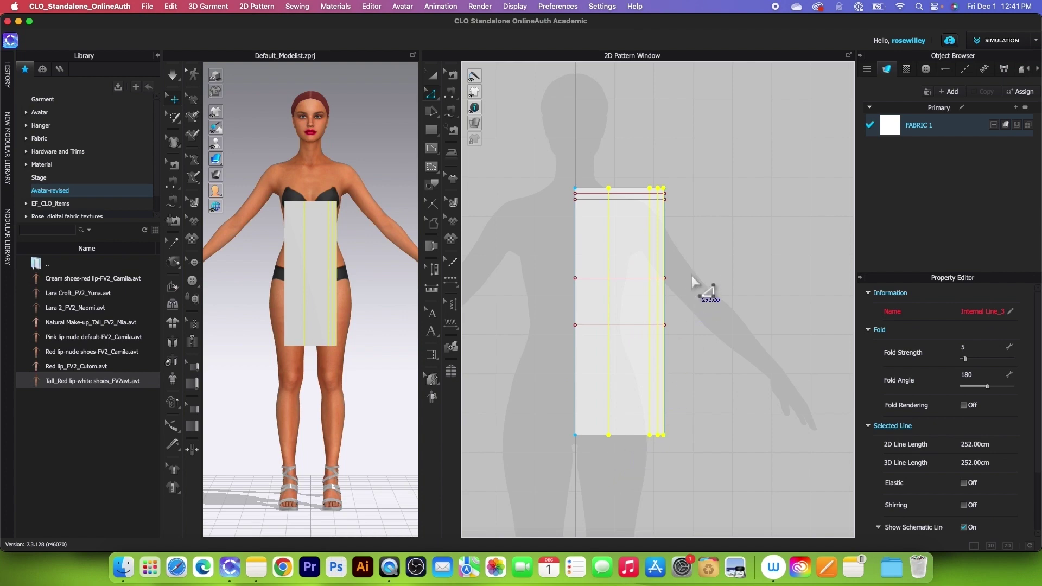
right_click(693, 251)
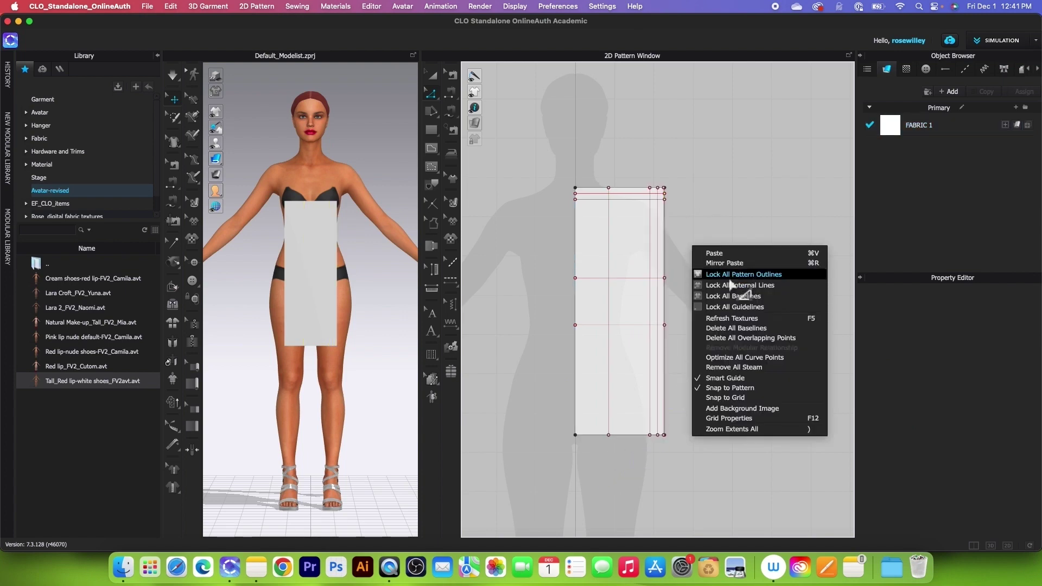
Lock all pattern outlines and convert the block's drafted lines into baselines
click(550, 162)
drag(550, 162, 731, 480)
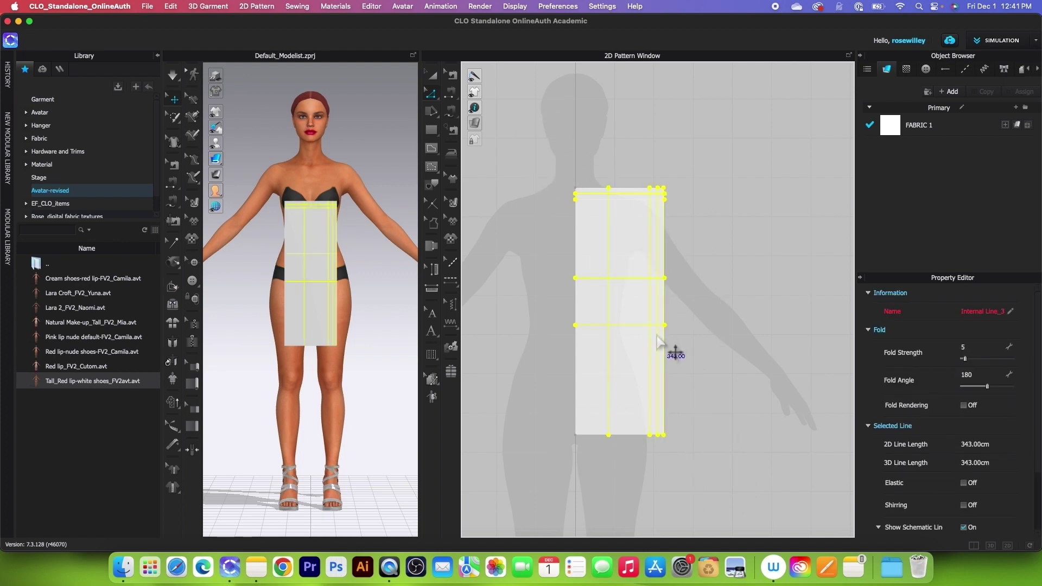
right_click(655, 328)
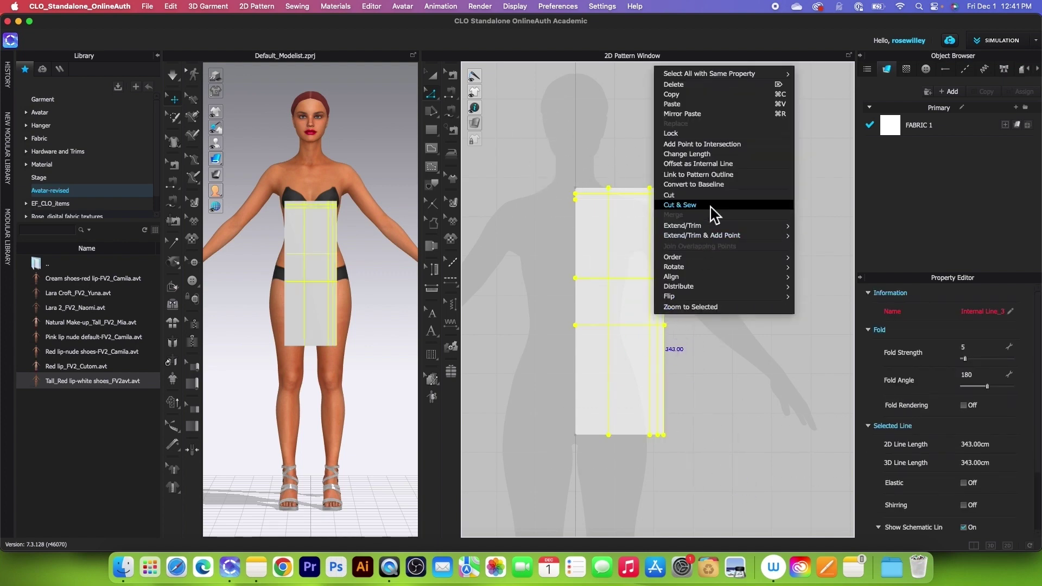
click(712, 189)
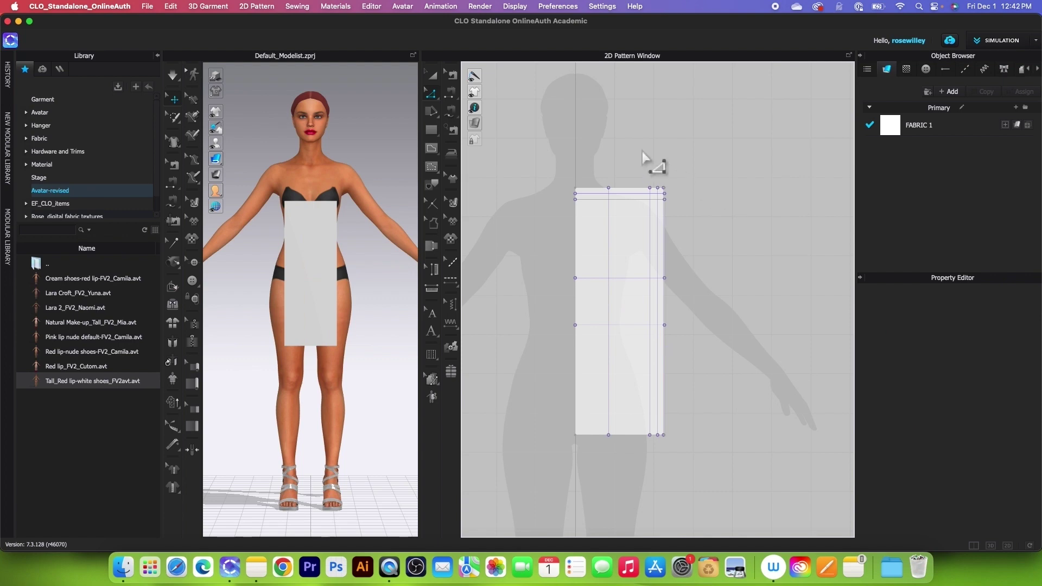
mouse_move(527, 144)
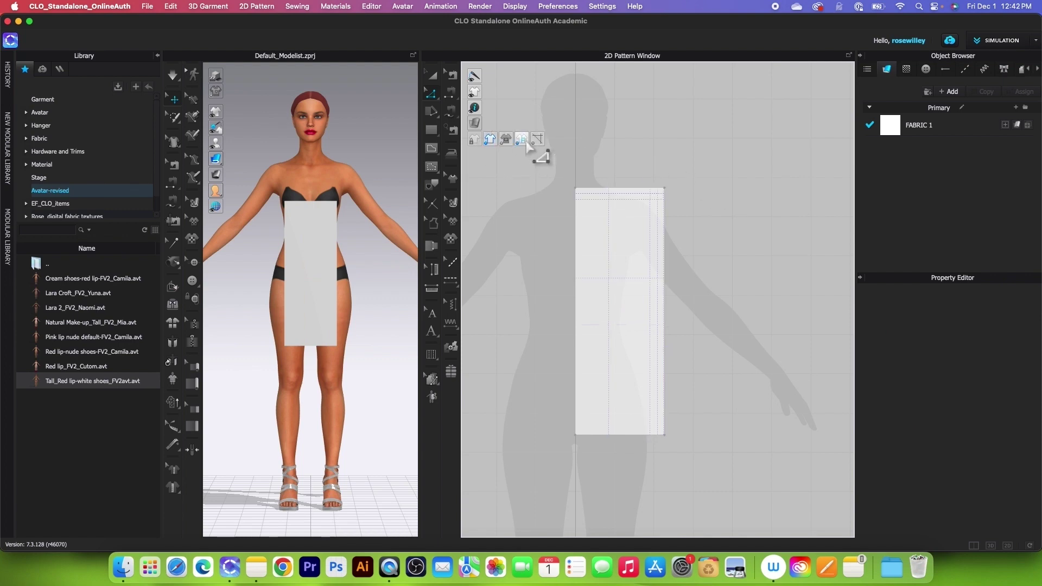
scroll(632, 361, up, 2)
right_click(669, 115)
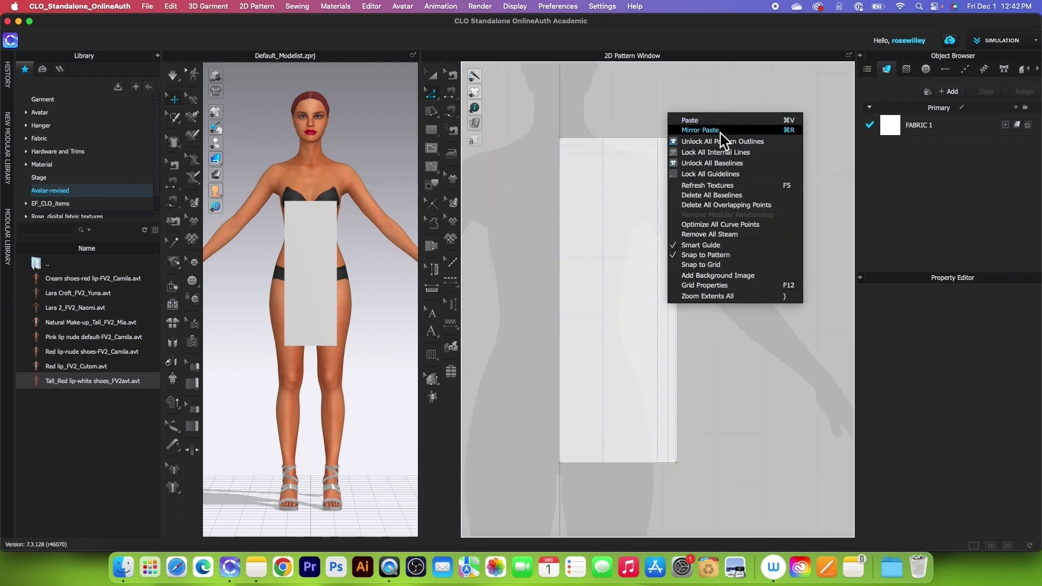
key(Escape)
scroll(653, 292, down, 2)
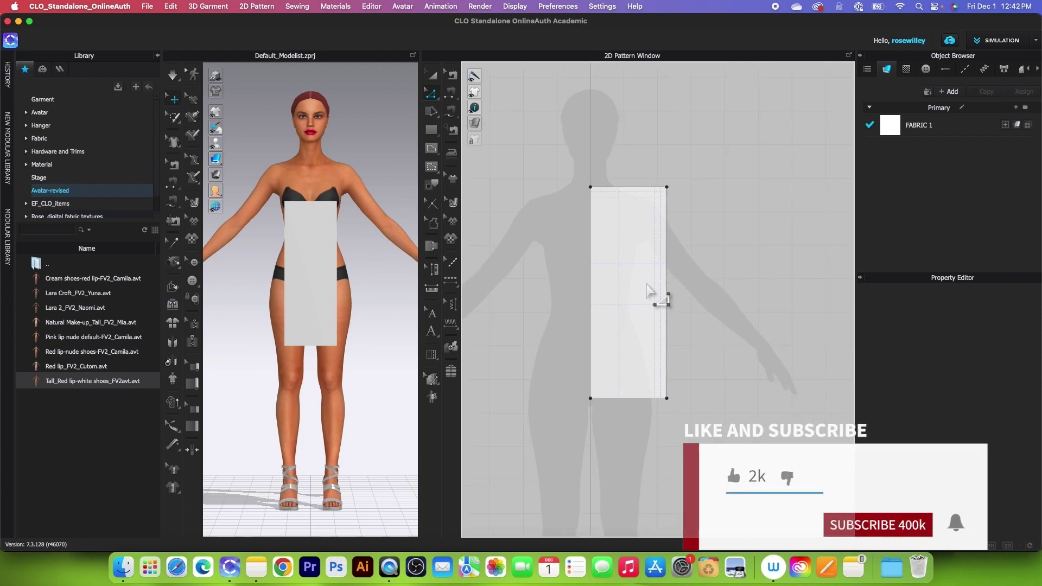
Start an internal line from the neckline on the left edge through the neck point to the shoulder tip
click(431, 150)
click(505, 152)
scroll(634, 188, up, 3)
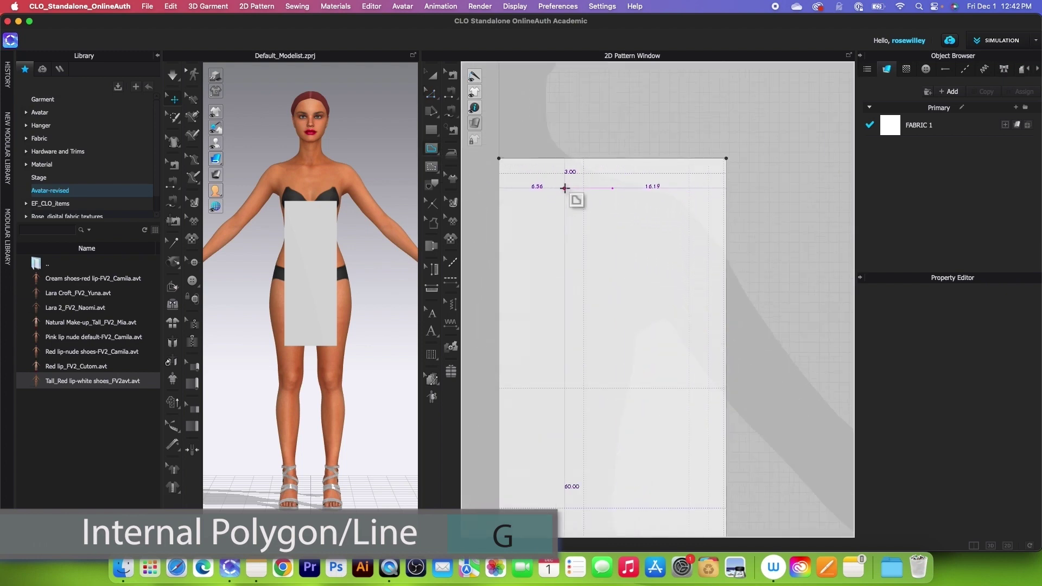
click(499, 188)
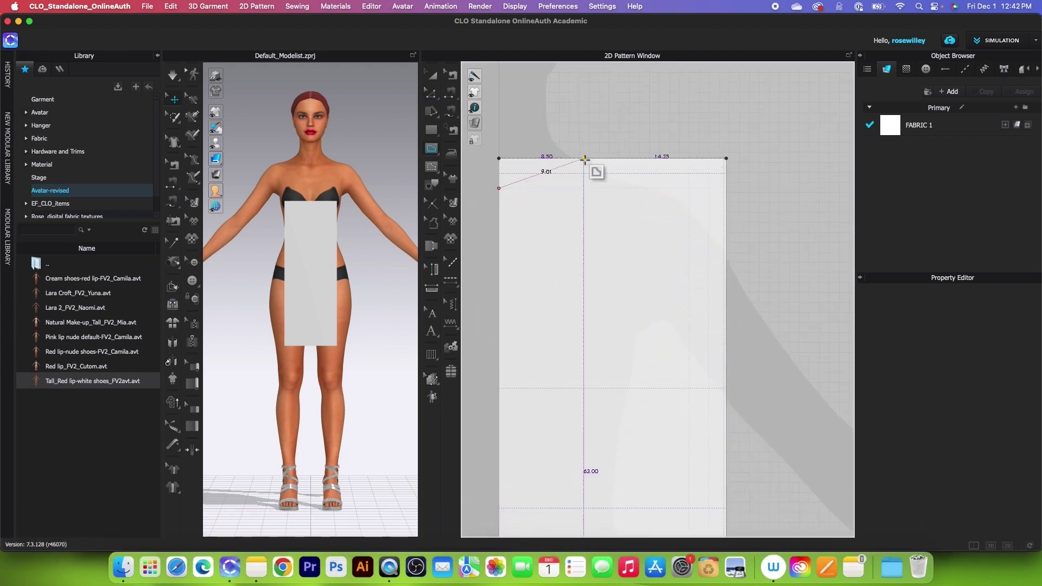
click(583, 157)
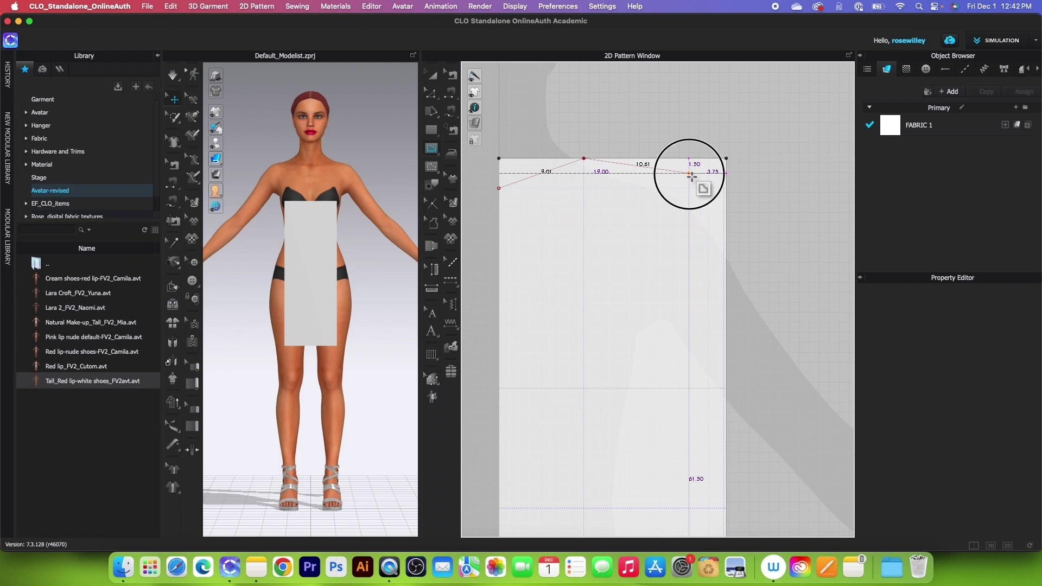
click(690, 174)
Continue the line through the armhole depth and waist point to the bottom-right corner
scroll(690, 174, down, 3)
scroll(727, 293, up, 3)
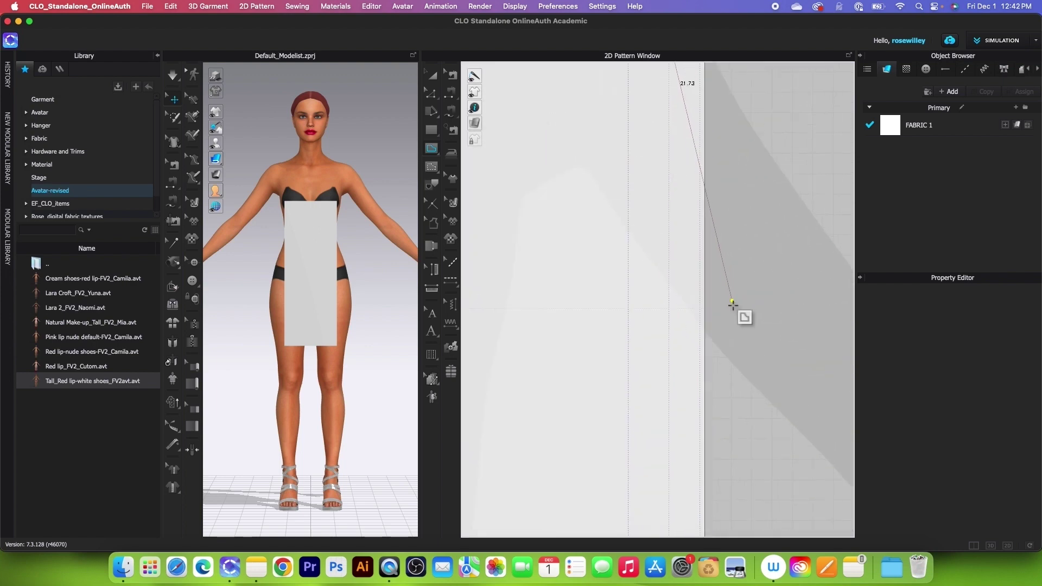
click(701, 308)
scroll(716, 309, down, 3)
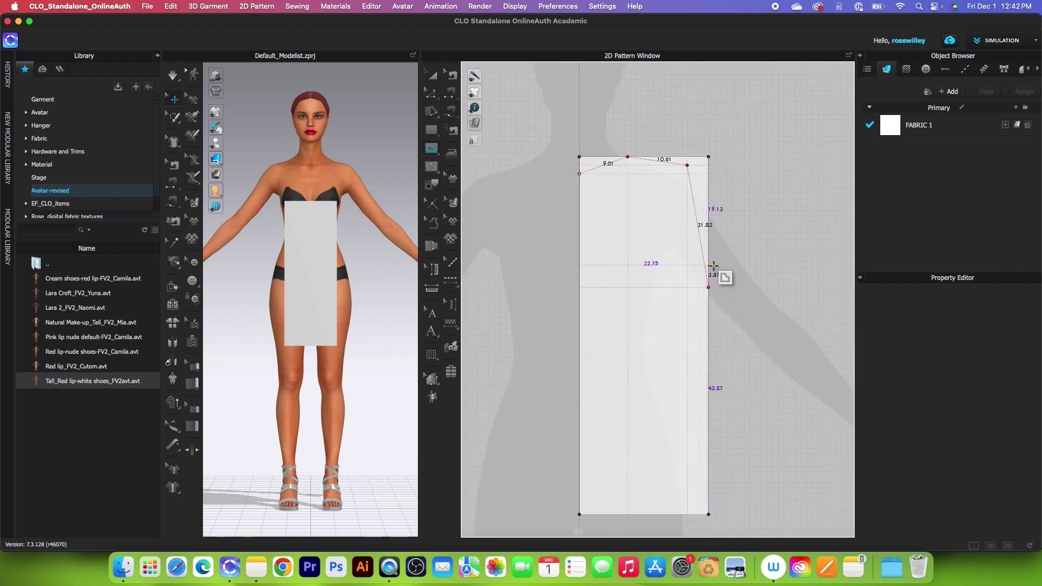
scroll(708, 339, up, 3)
click(703, 297)
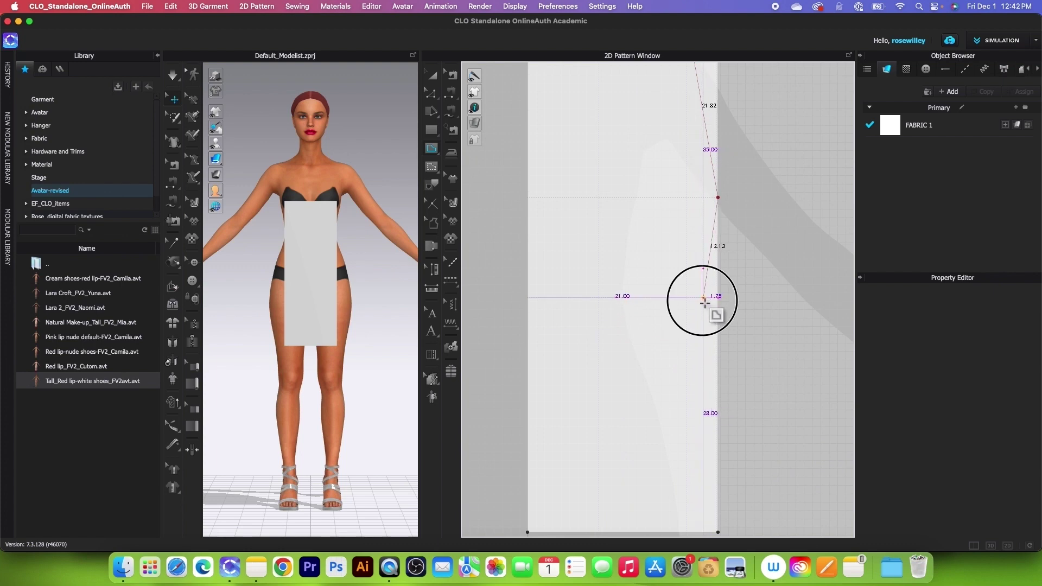
scroll(718, 533, down, 3)
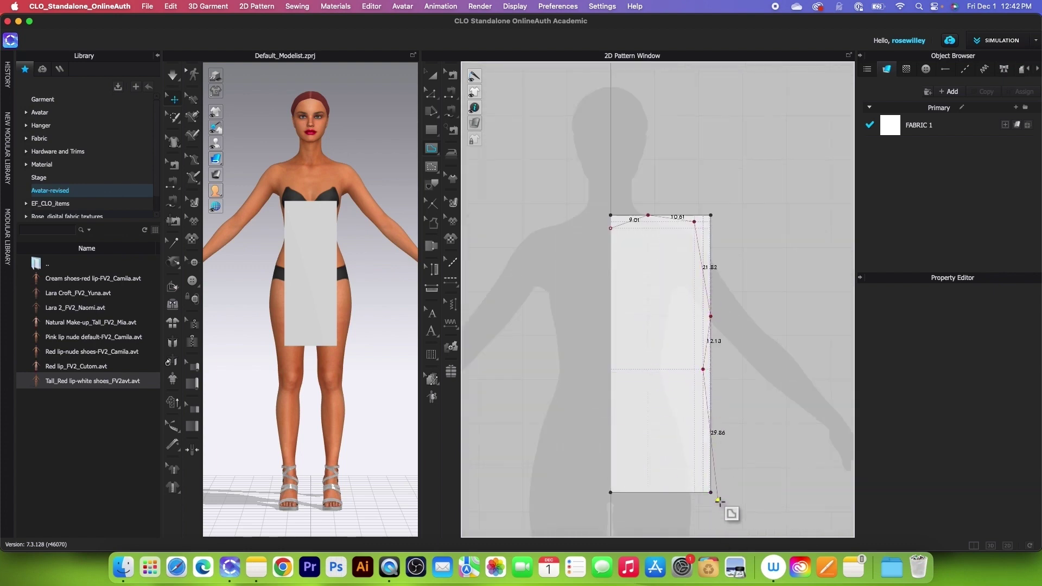
click(712, 493)
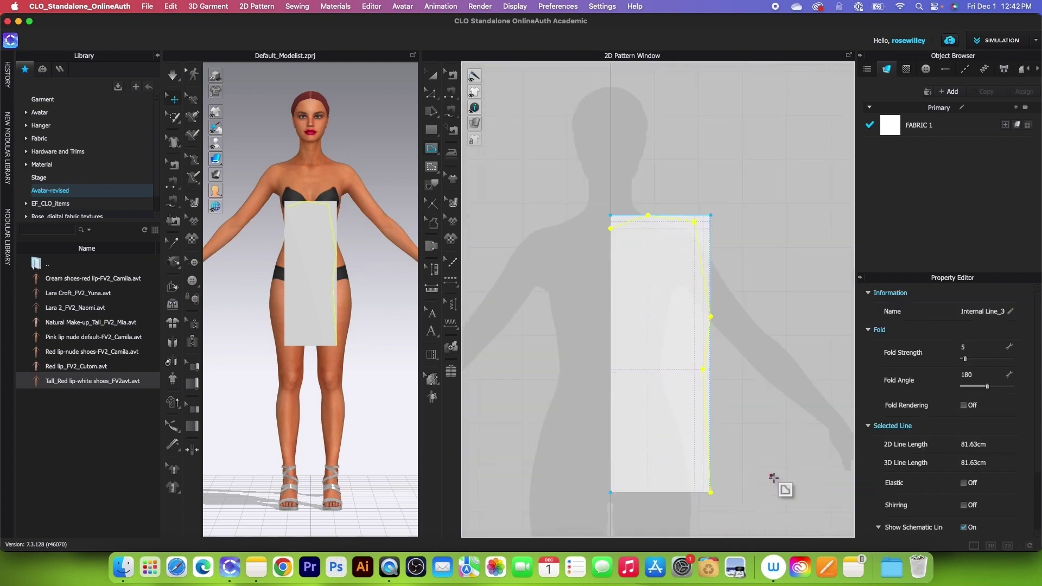
scroll(762, 456, down, 2)
key(z)
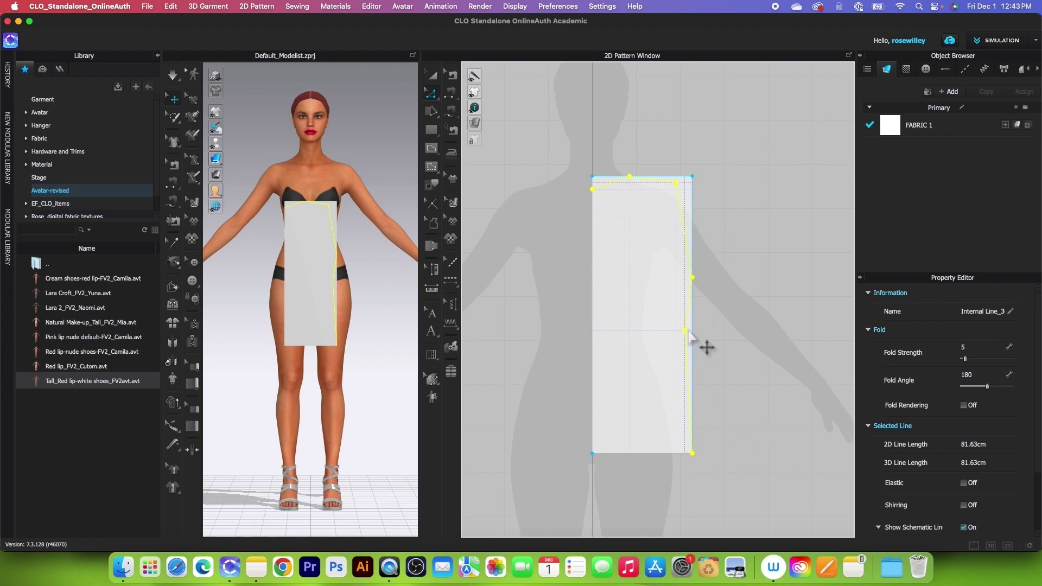
Bend the traced neckline and armhole segments into smooth curves
click(431, 93)
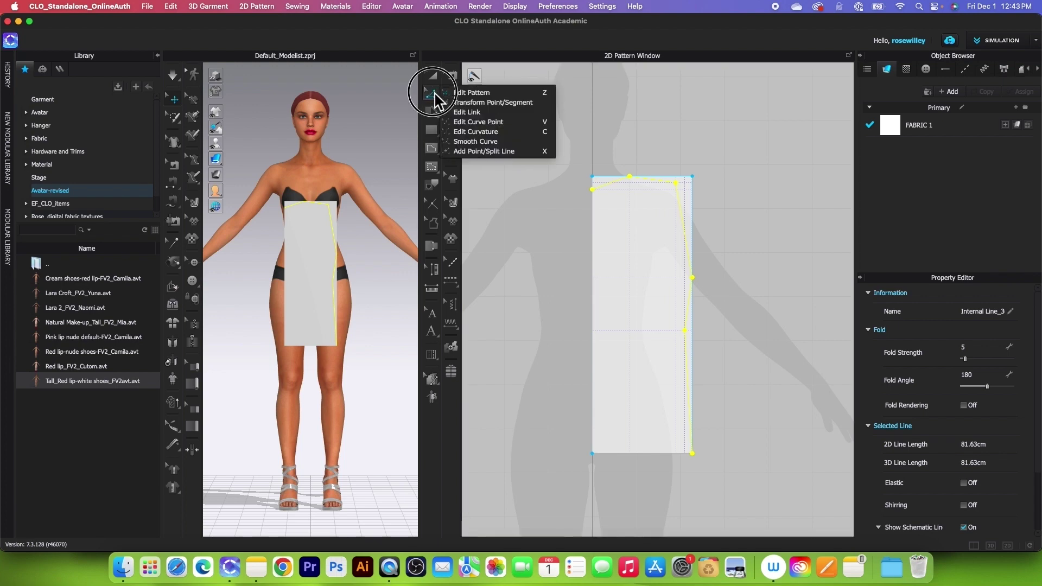
click(516, 132)
scroll(622, 187, up, 5)
drag(633, 196, 640, 204)
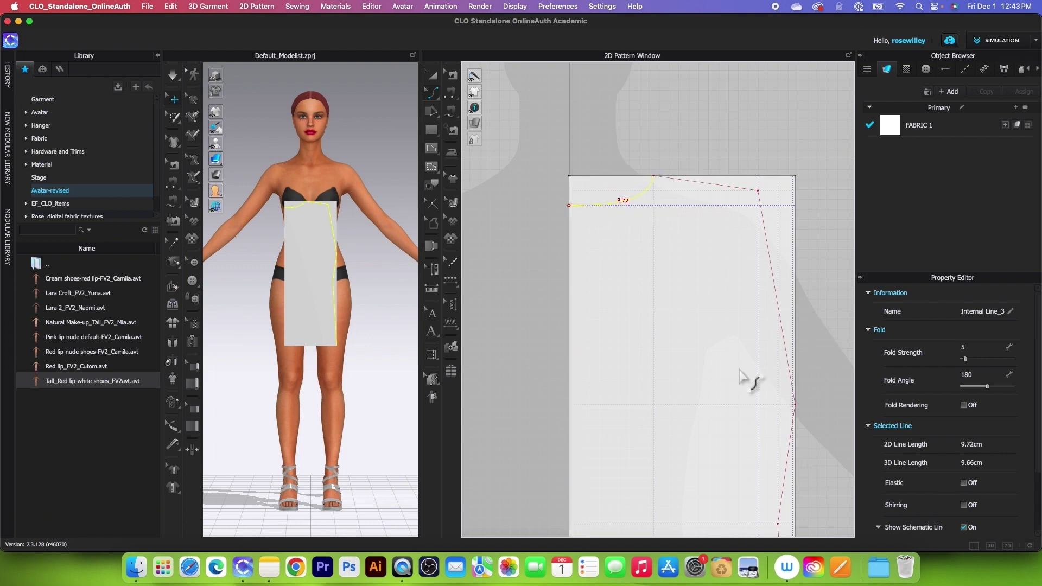
scroll(613, 195, down, 3)
drag(728, 311, 706, 314)
scroll(631, 230, down, 2)
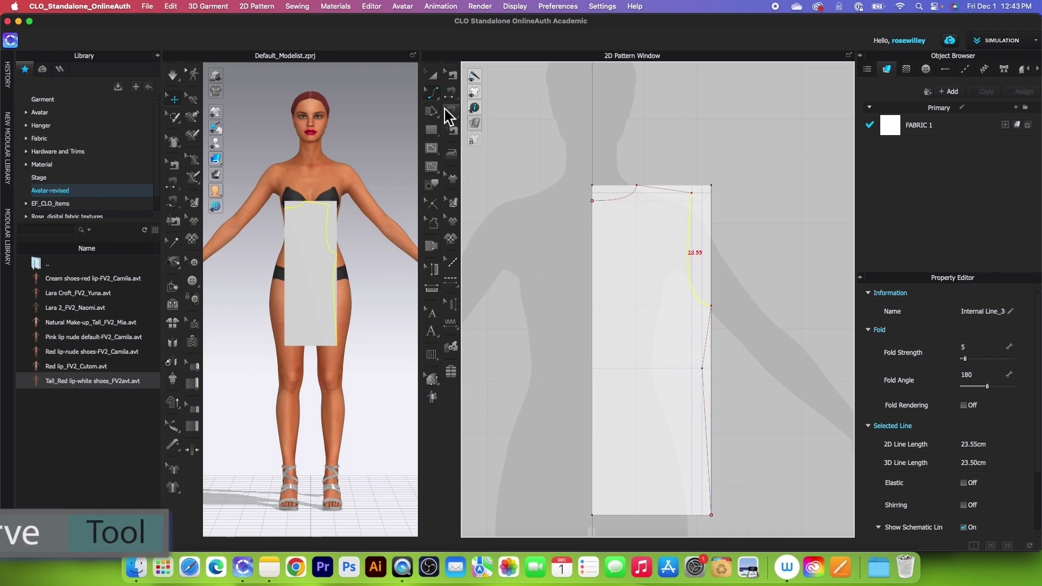
Round the side-seam waist corner with linked 7 cm curve lengths
click(432, 93)
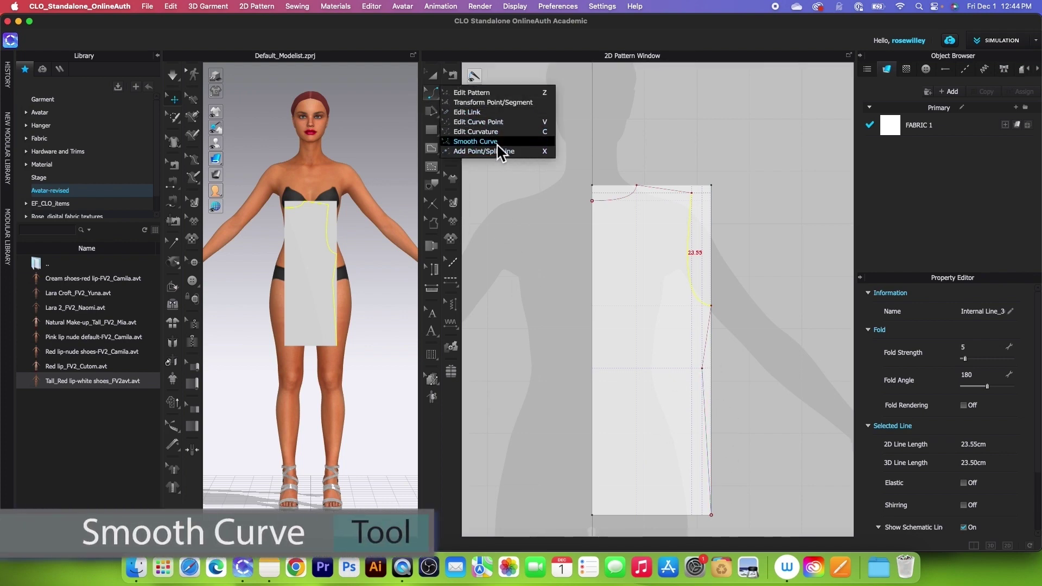
click(498, 143)
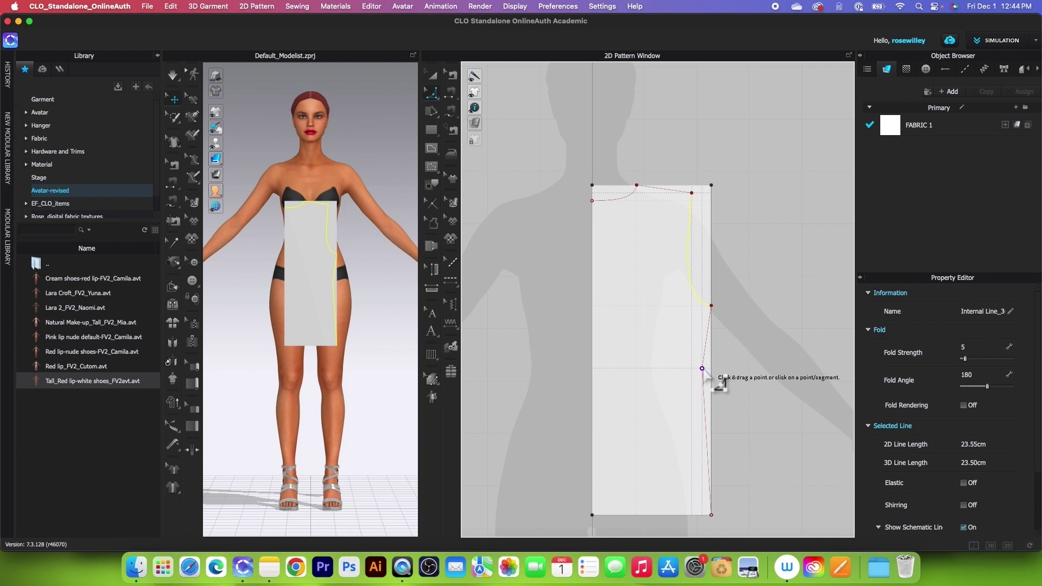
drag(707, 374, 730, 372)
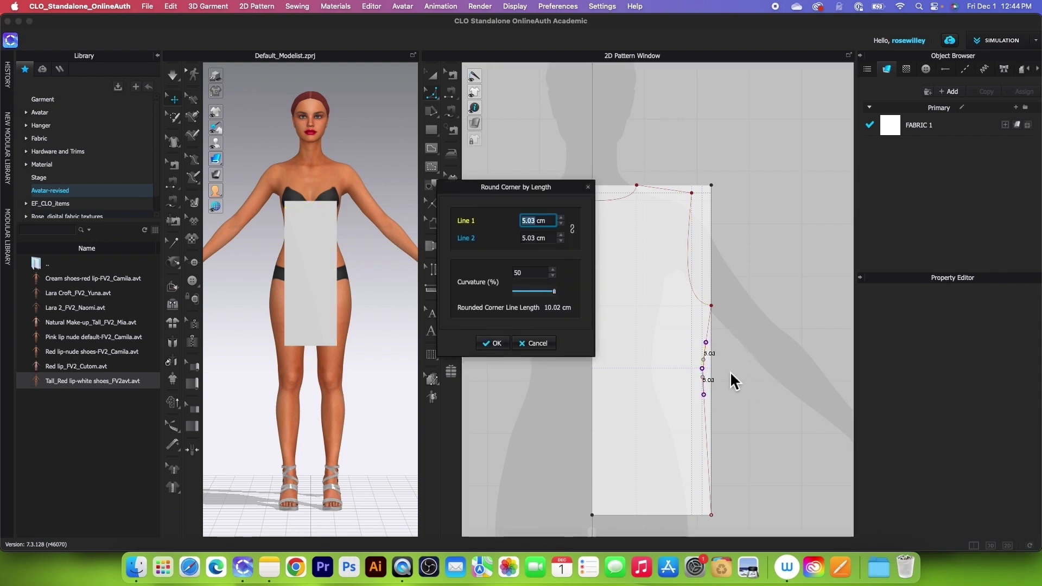
click(572, 229)
text(7)
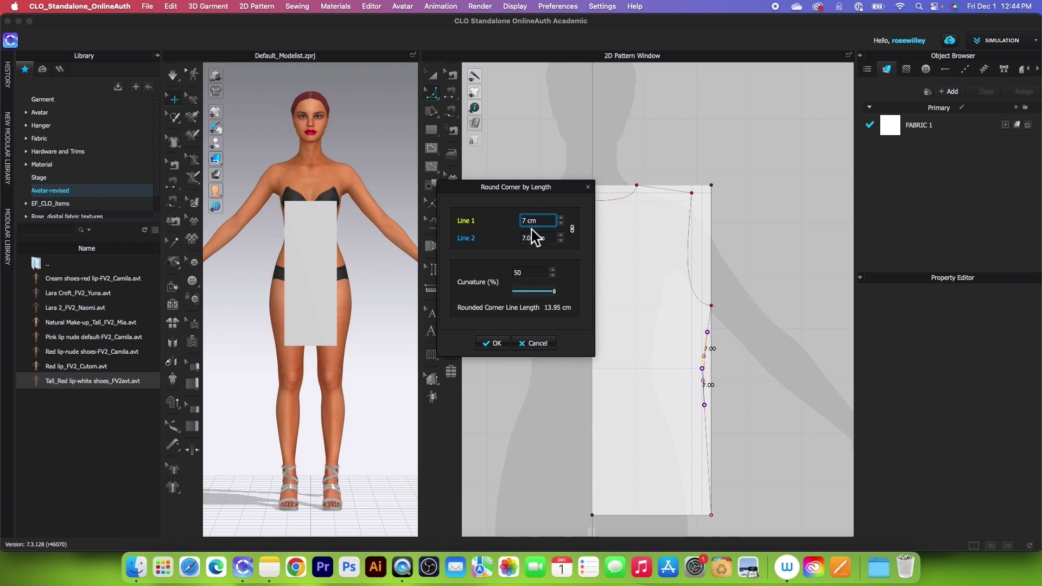
click(501, 346)
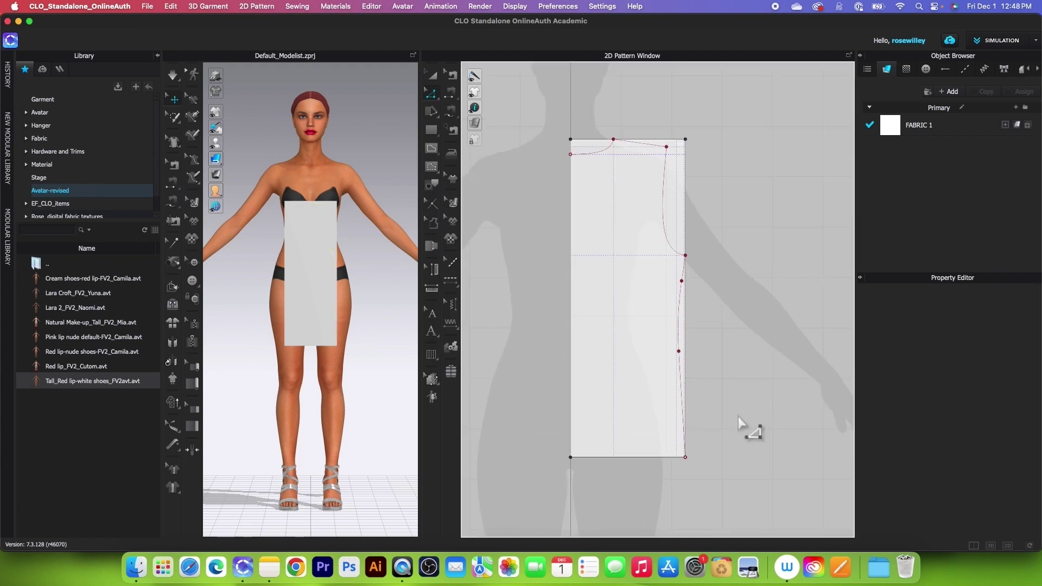
click(433, 94)
Offset the 22.75 cm top edge as one internal line 14 cm below it
click(675, 157)
right_click(656, 141)
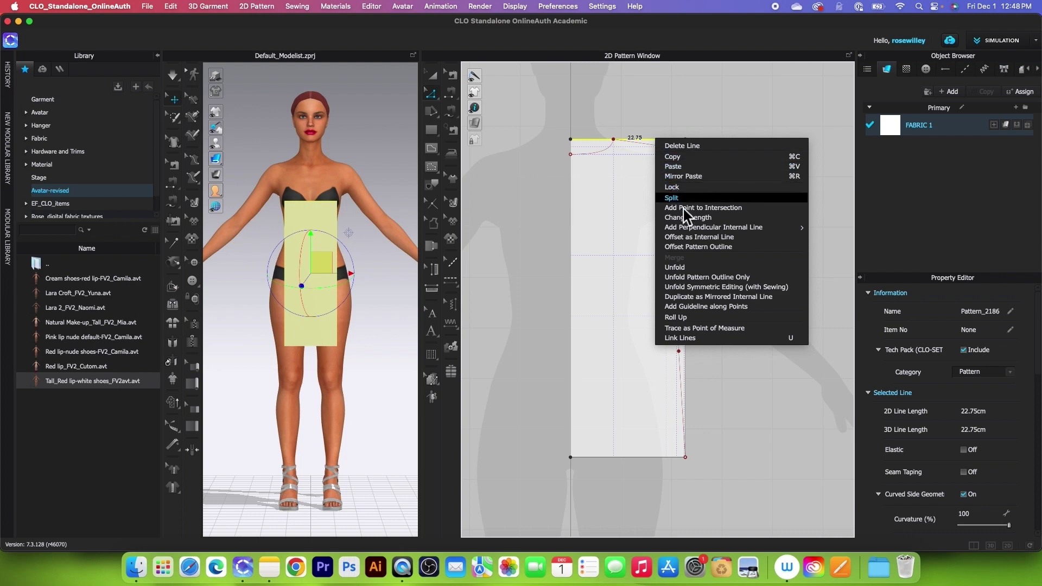
click(710, 239)
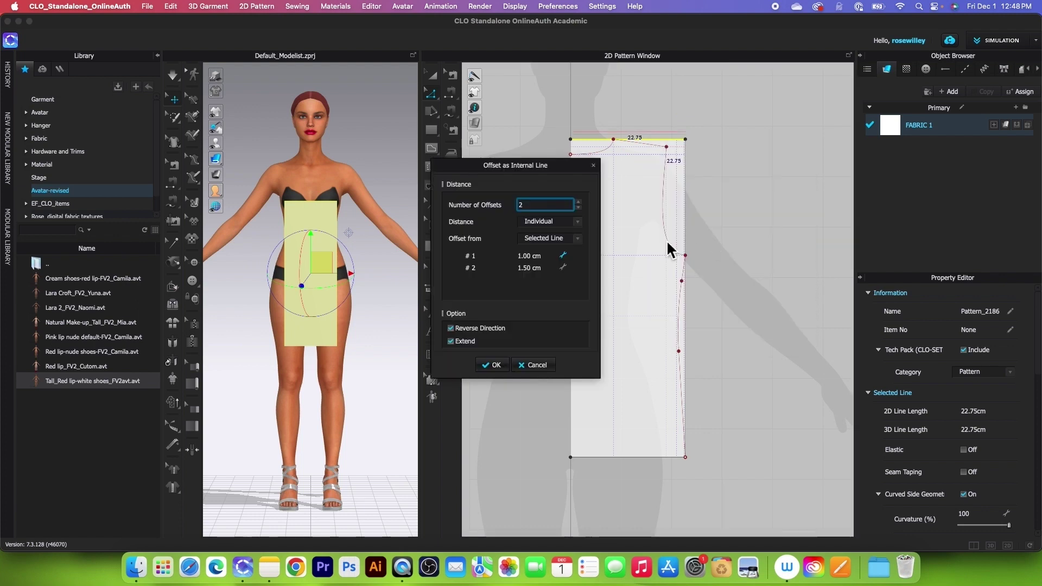
click(578, 208)
double_click(549, 259)
text(1)
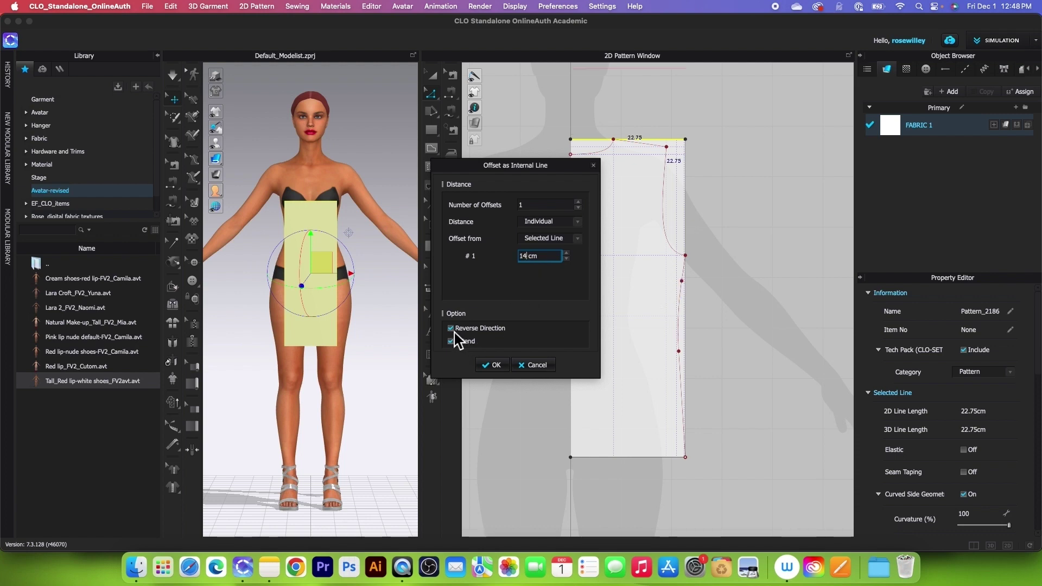
click(496, 364)
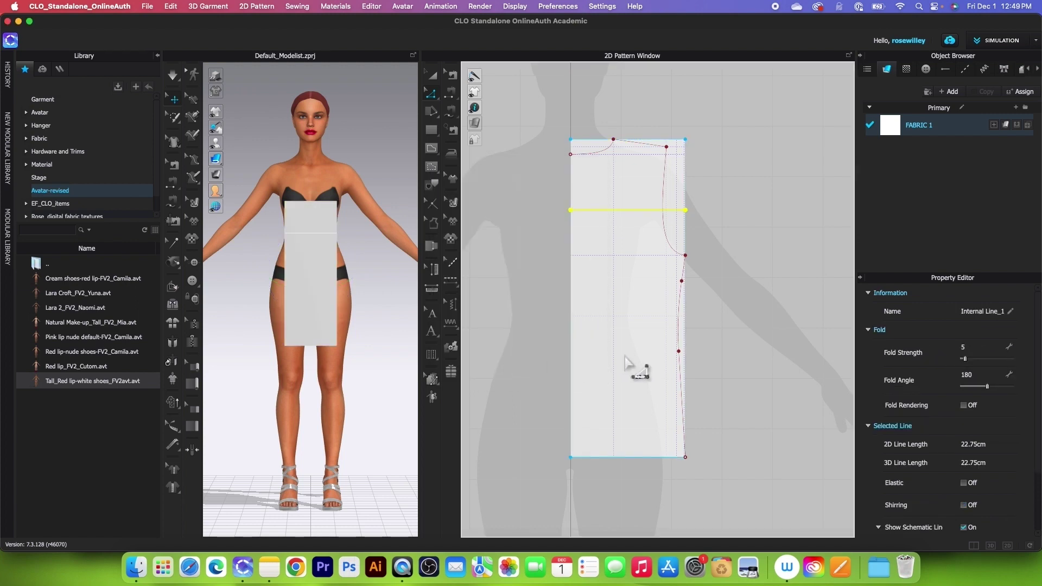
scroll(651, 163, up, 2)
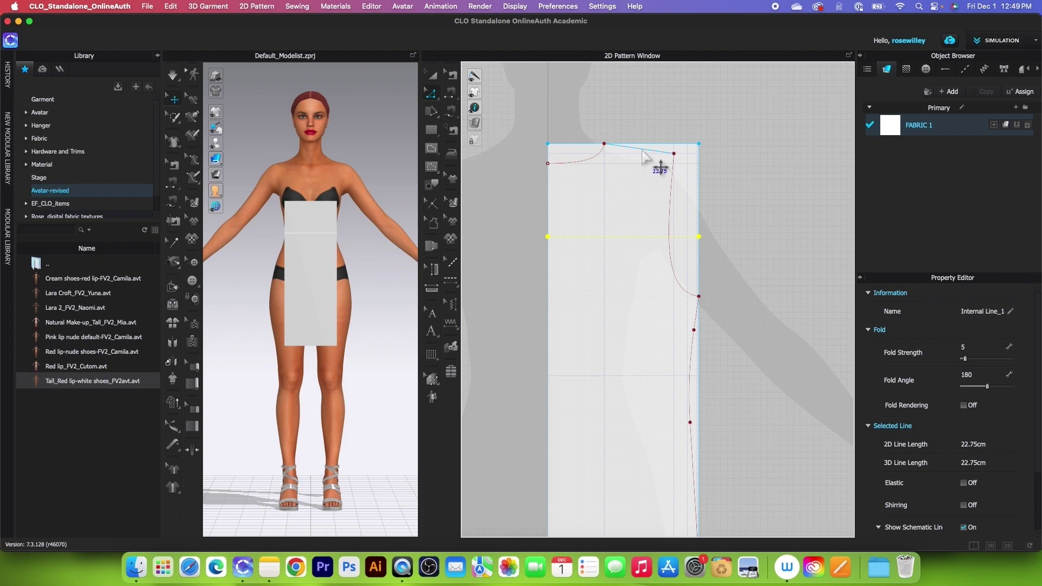
Offset the shoulder line inward as two internal lines at 1 cm and 1.5 cm
click(651, 153)
right_click(651, 153)
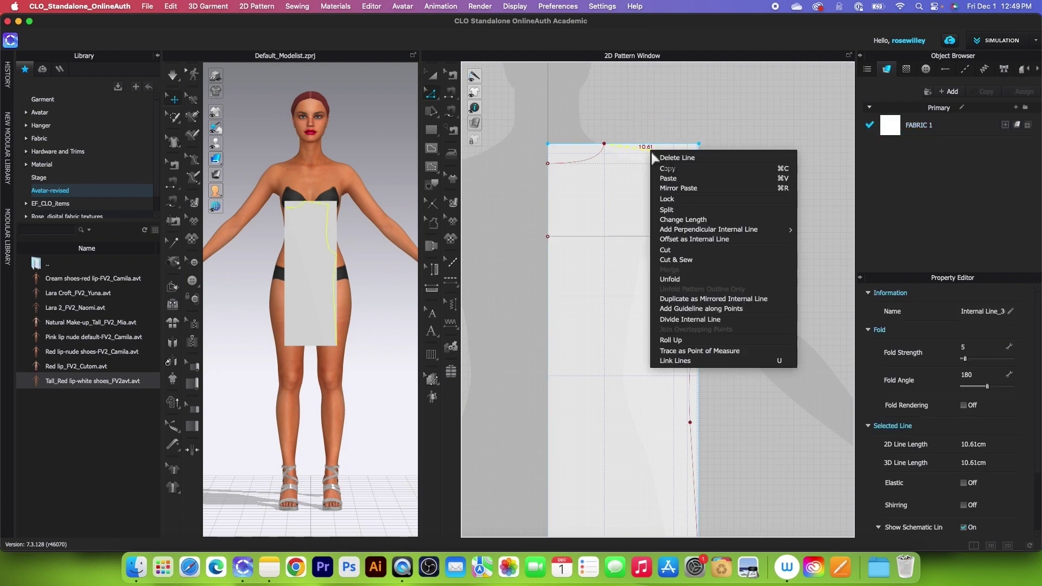
click(695, 241)
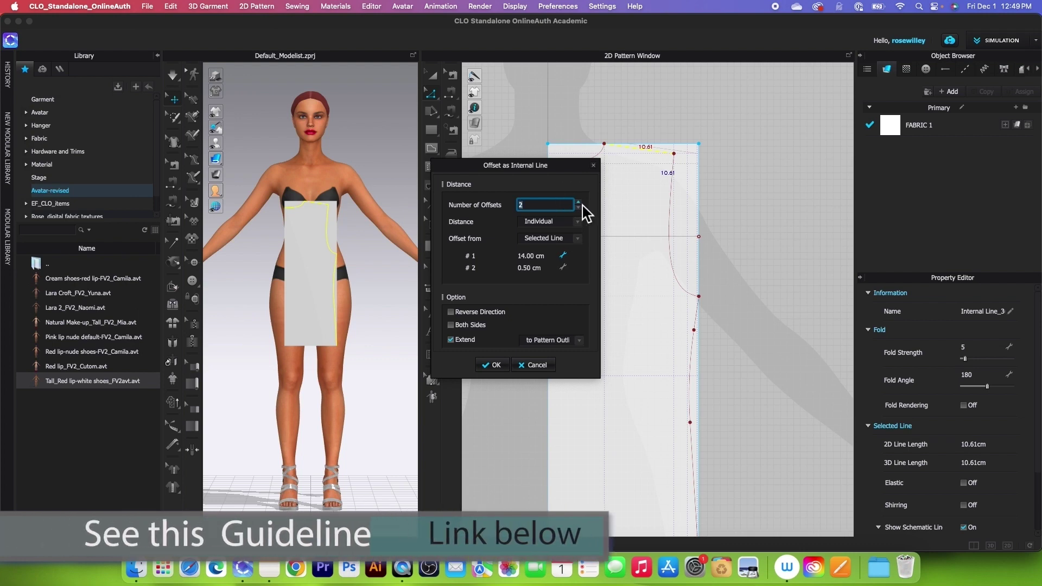
drag(564, 169, 512, 169)
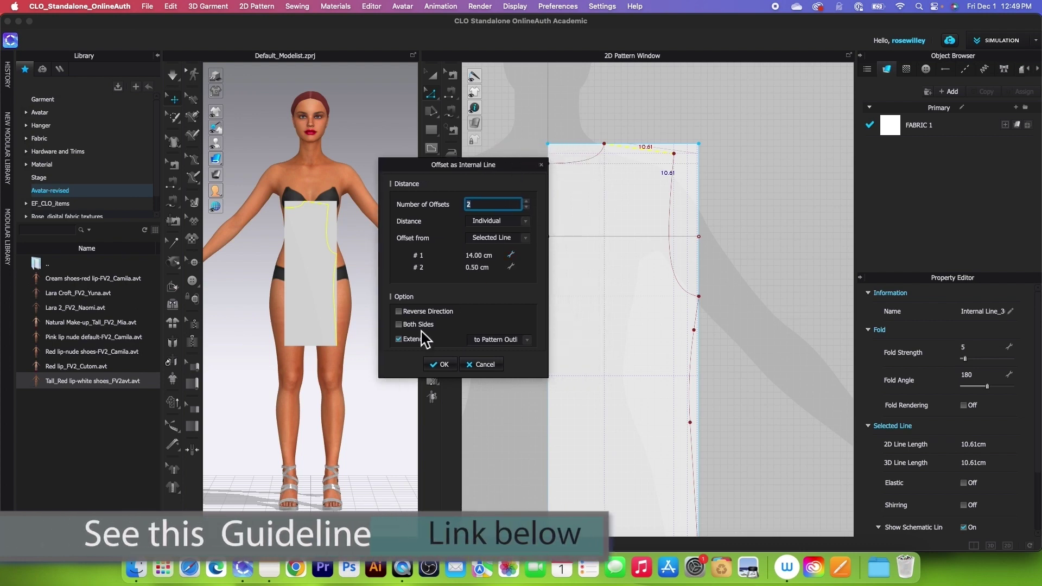
click(400, 312)
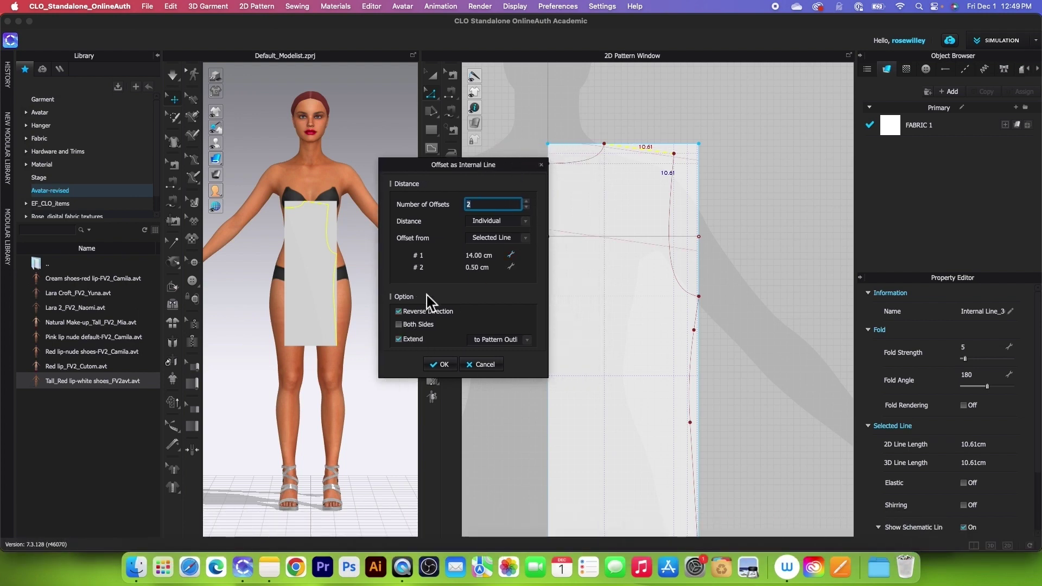
double_click(496, 261)
text(1)
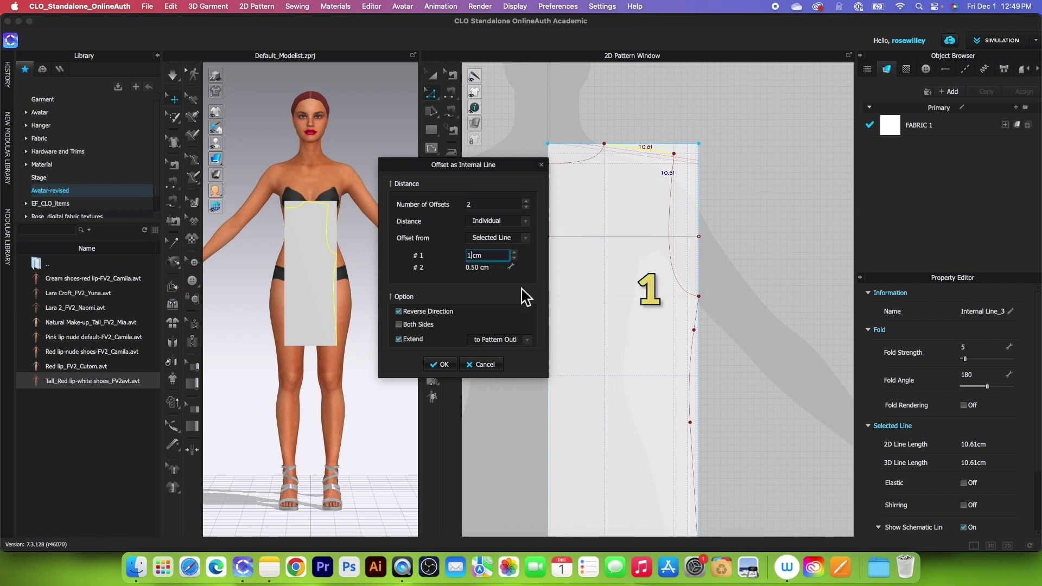
key(Tab)
text(1.5)
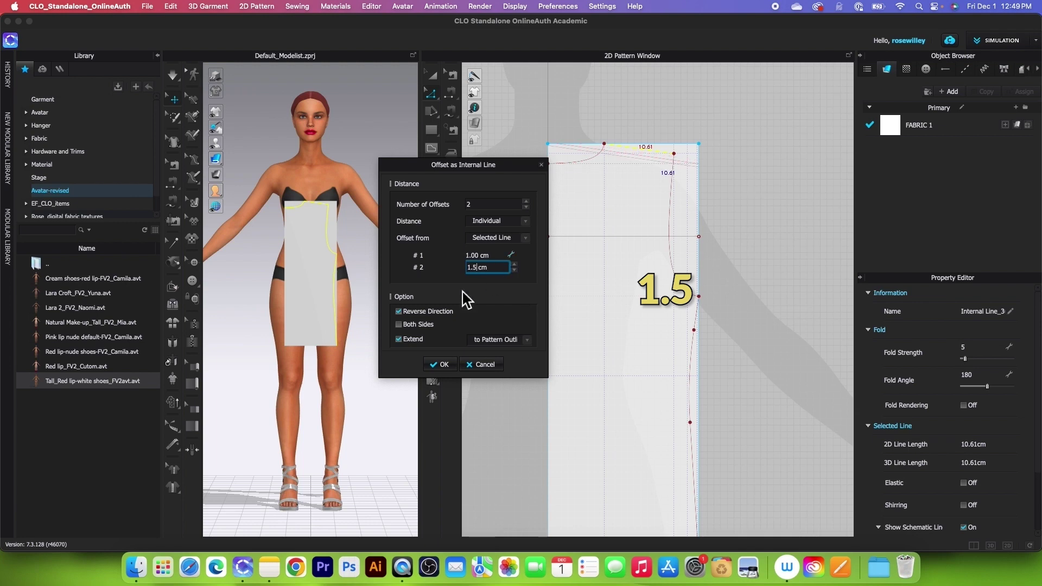
click(442, 365)
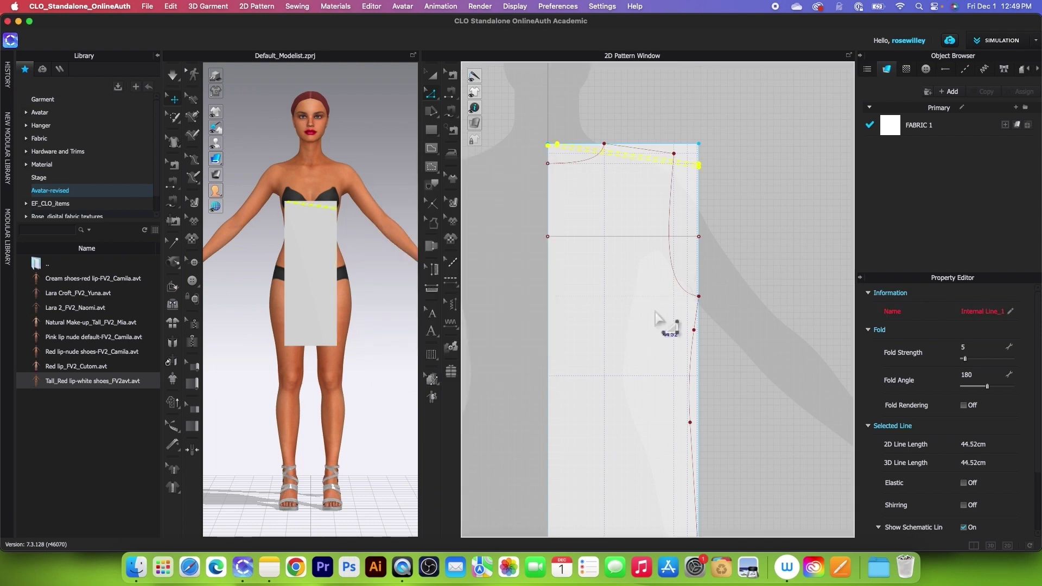
Convert the horizontal chest line into a baseline
right_click(641, 237)
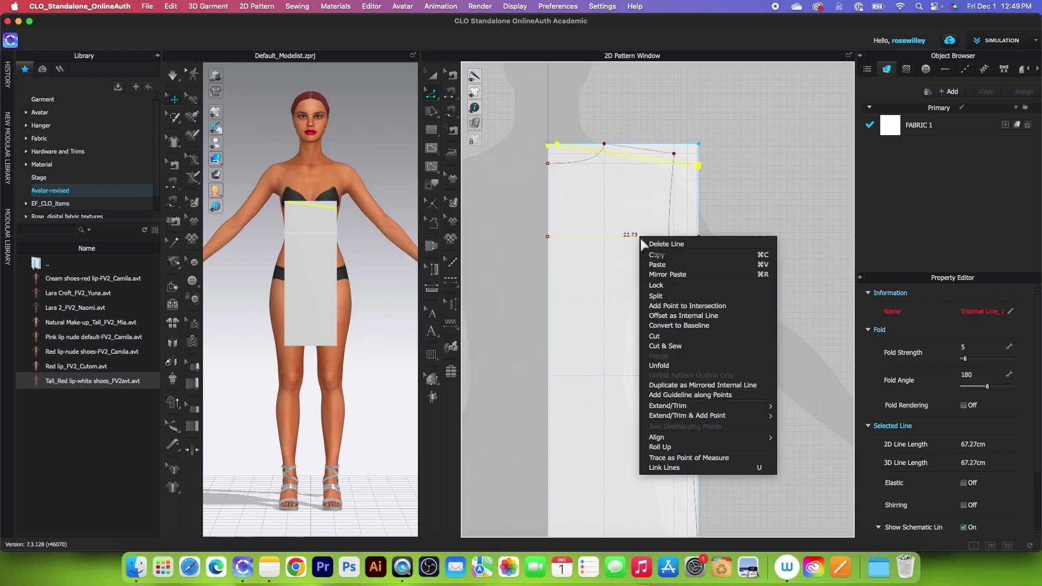
click(702, 328)
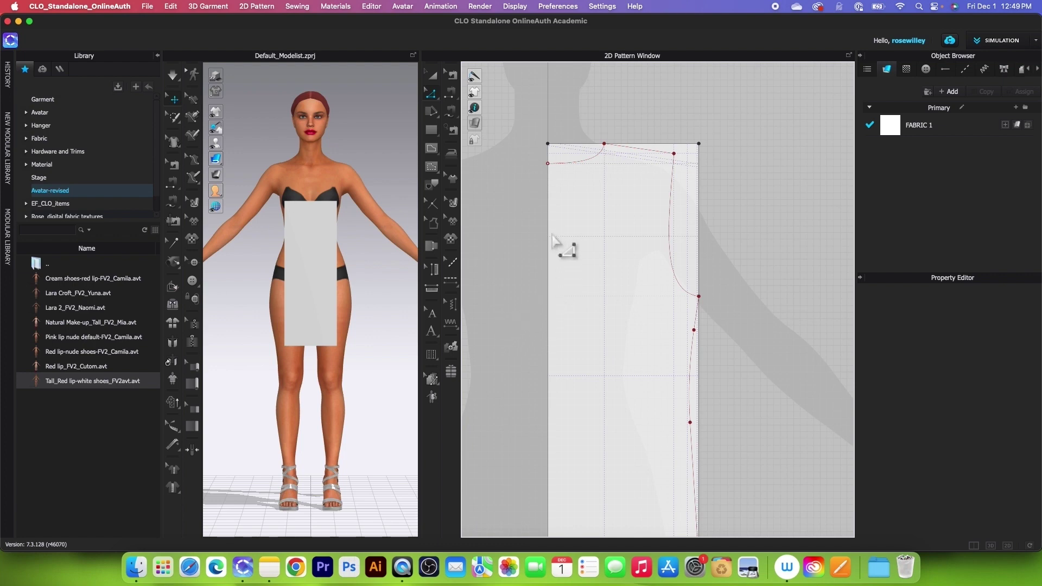
click(432, 152)
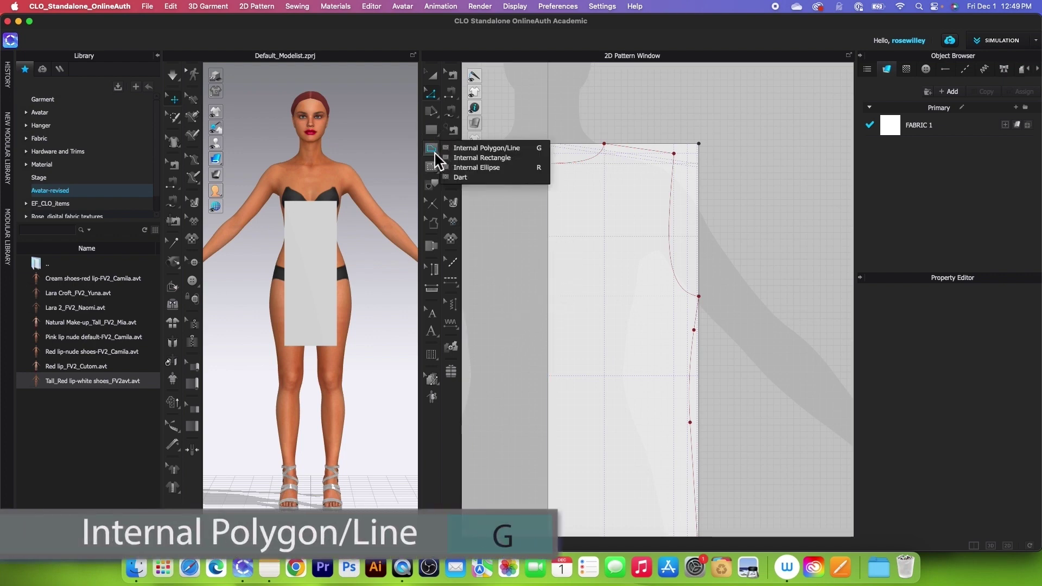
Draw an internal line from the neckline through the shoulder corner to the armhole point
click(488, 148)
click(551, 238)
scroll(621, 156, up, 6)
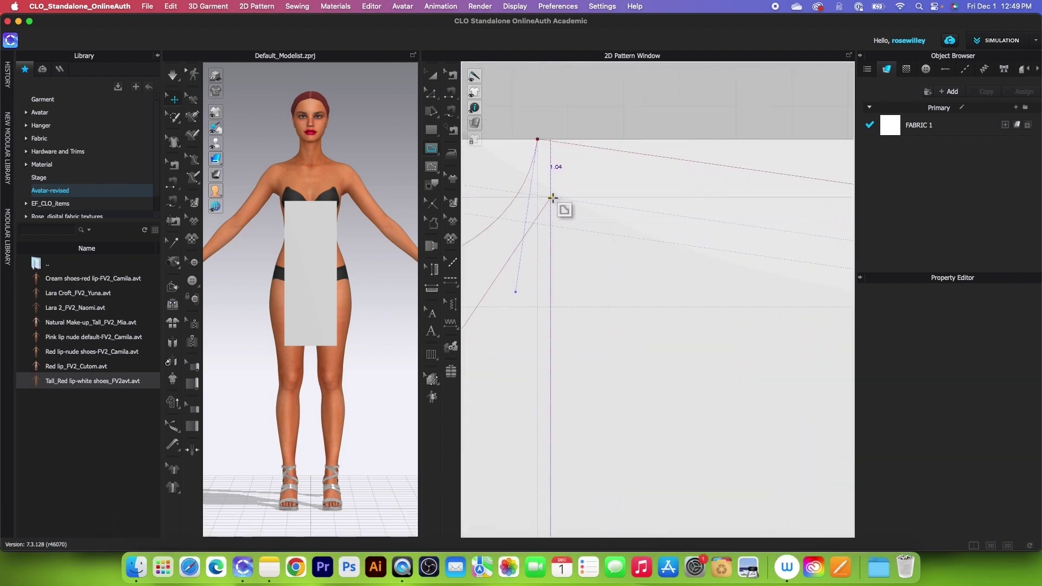
scroll(542, 193, down, 5)
scroll(752, 211, up, 5)
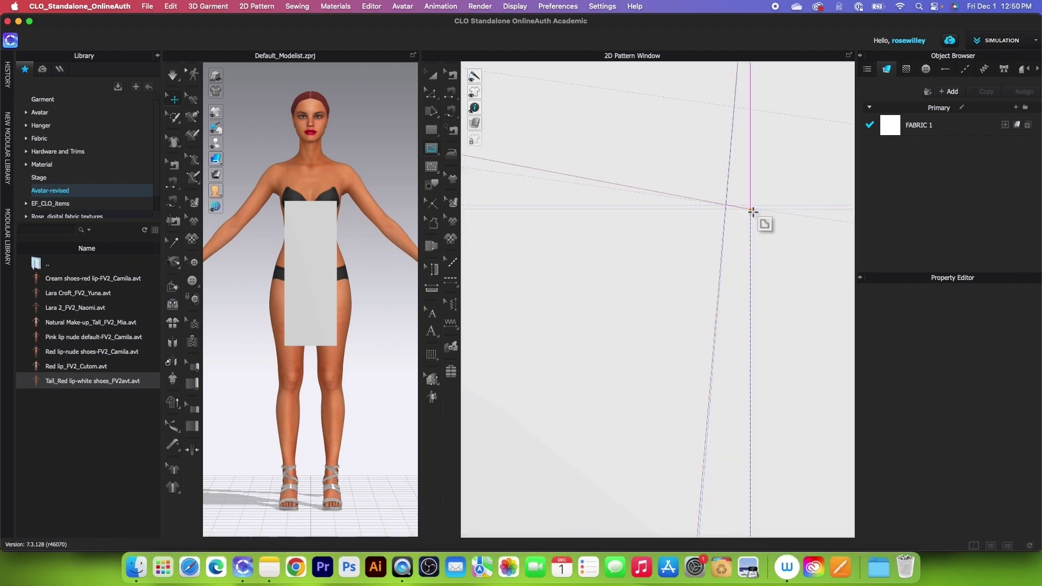
click(752, 211)
scroll(751, 210, down, 5)
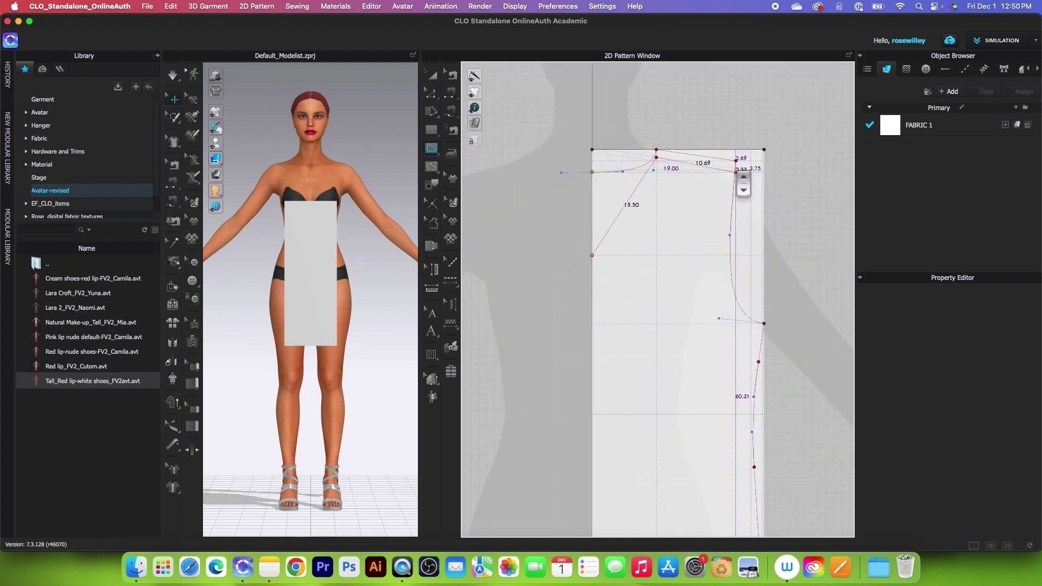
double_click(788, 323)
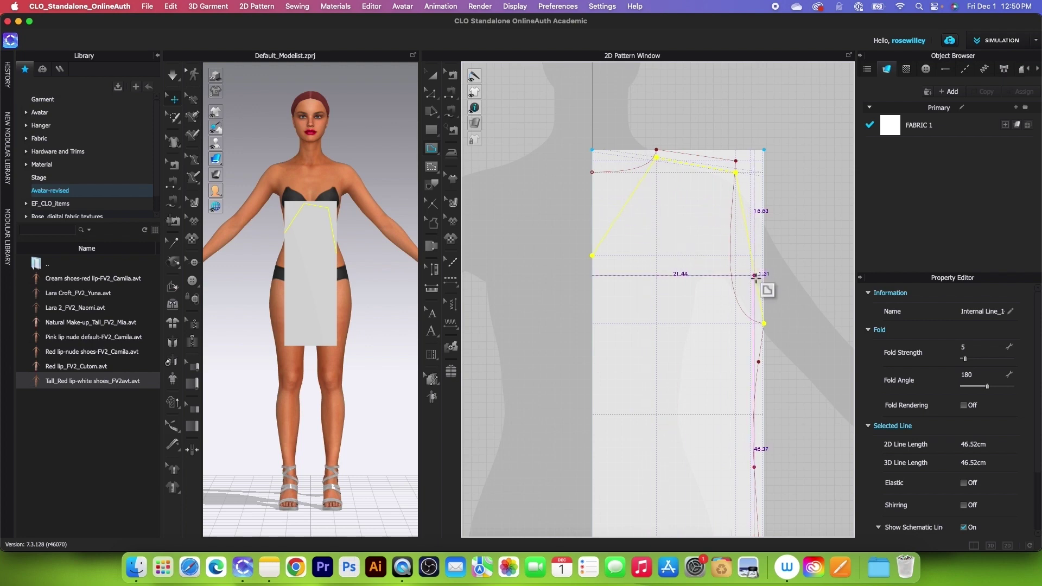
Curve the new line's neckline and armhole segments inward
click(432, 98)
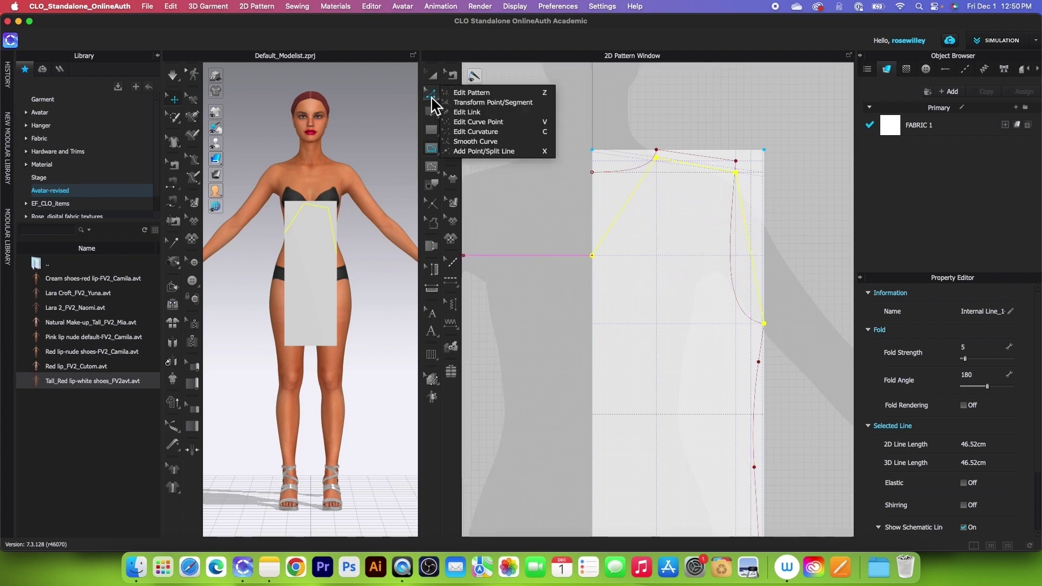
click(516, 145)
drag(632, 202, 639, 207)
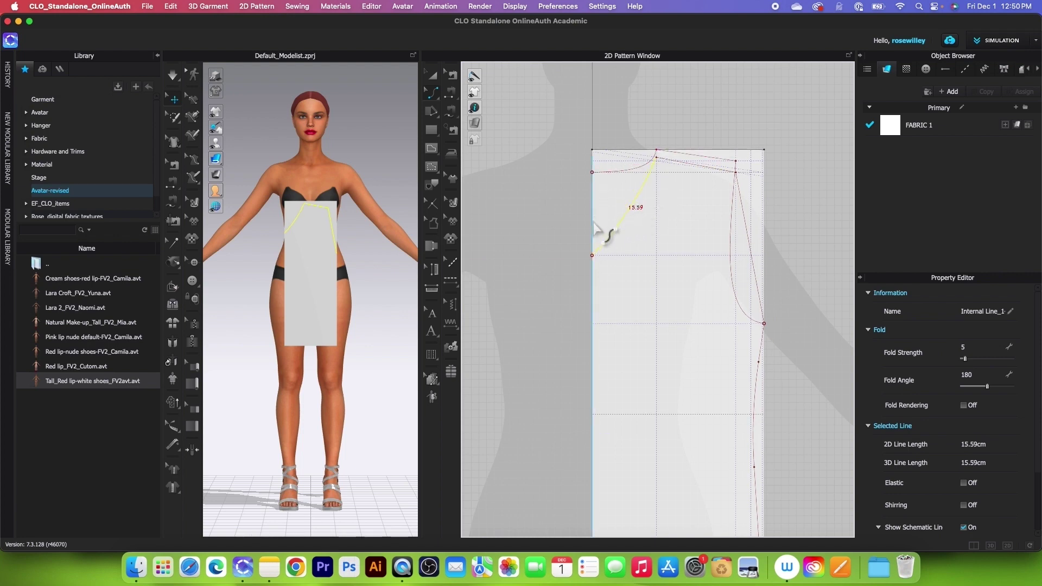
scroll(617, 229, down, 2)
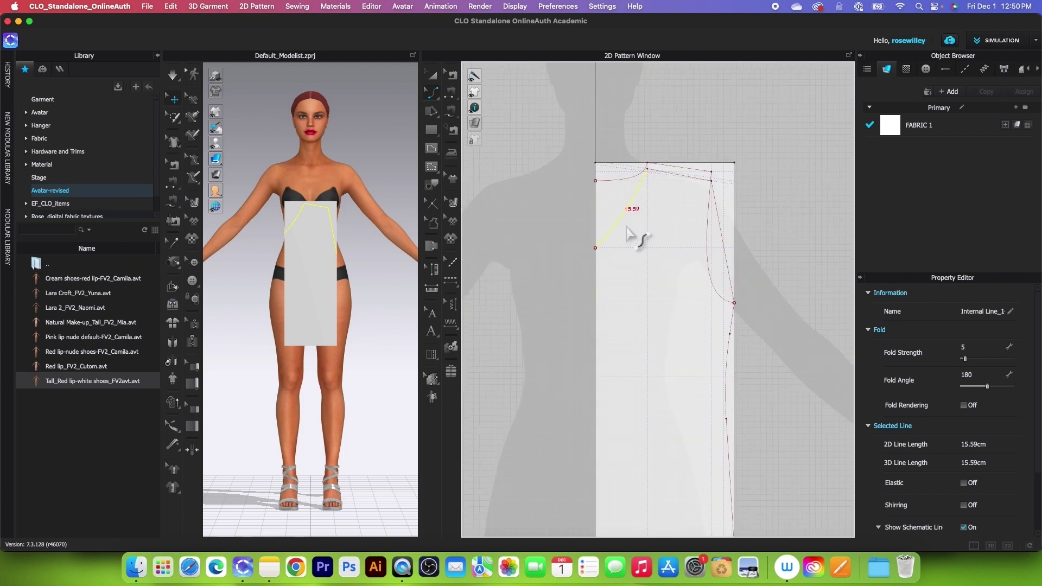
drag(730, 276, 708, 283)
click(741, 260)
scroll(741, 259, down, 1)
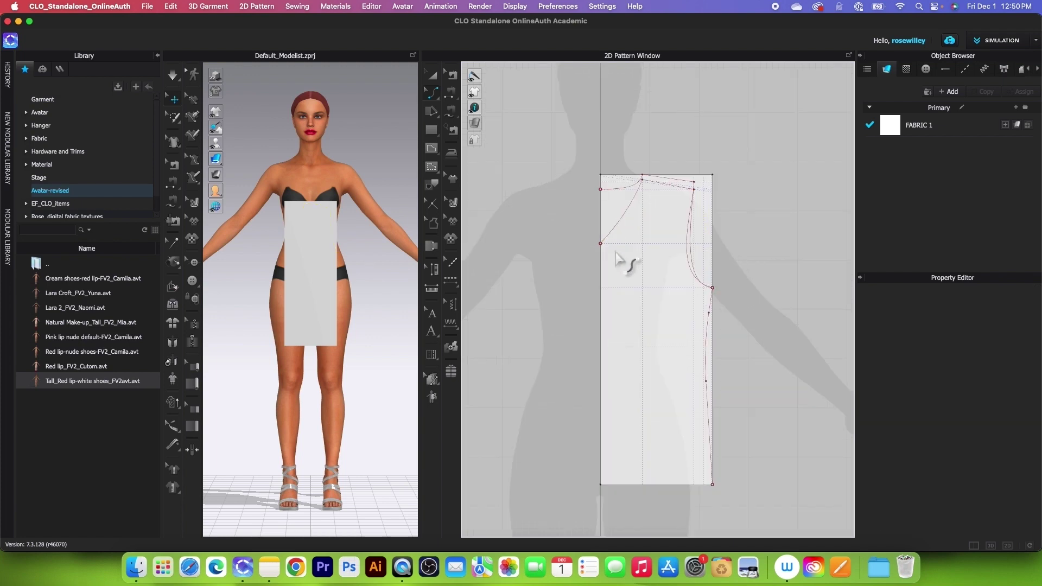
Select the new curved internal line with the Transform Pattern tool (A)
key(a)
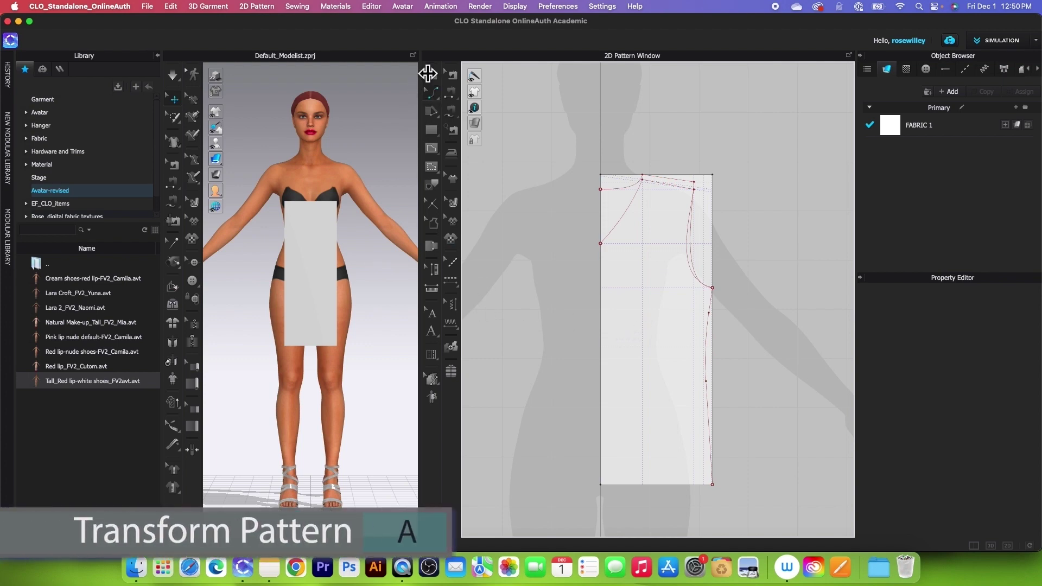
scroll(681, 203, up, 4)
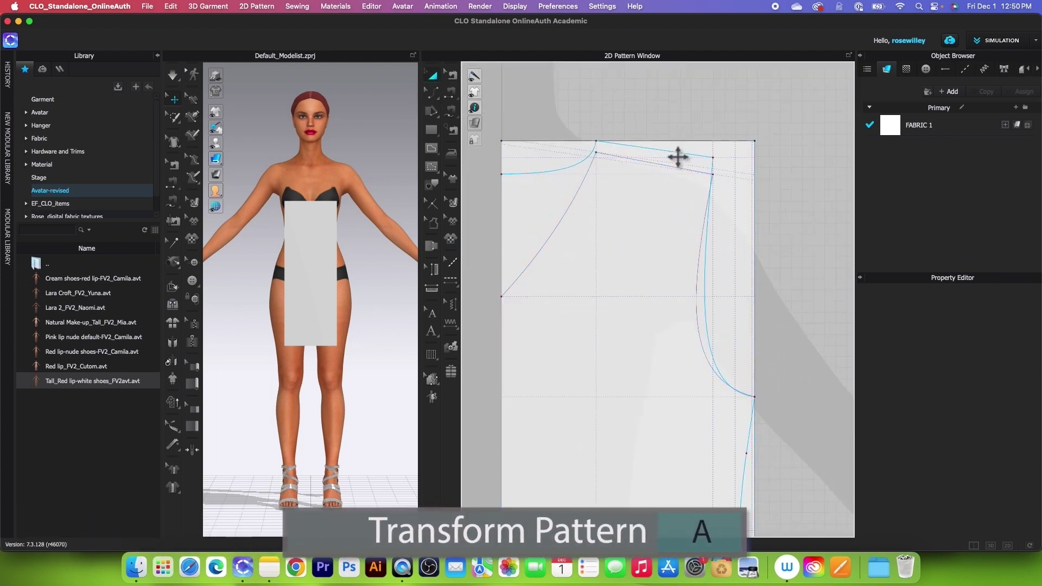
click(676, 154)
scroll(655, 162, down, 4)
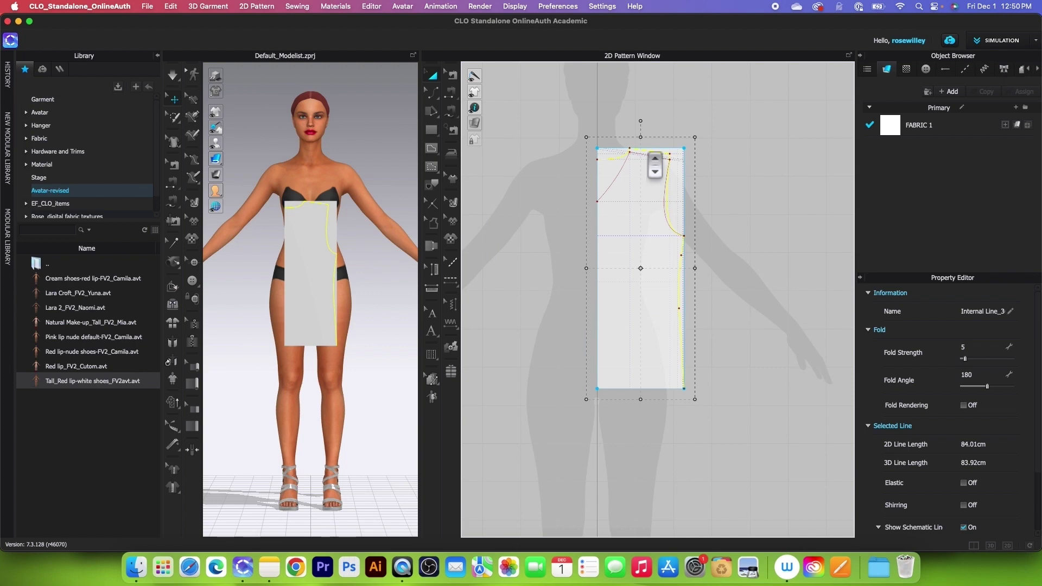
click(432, 184)
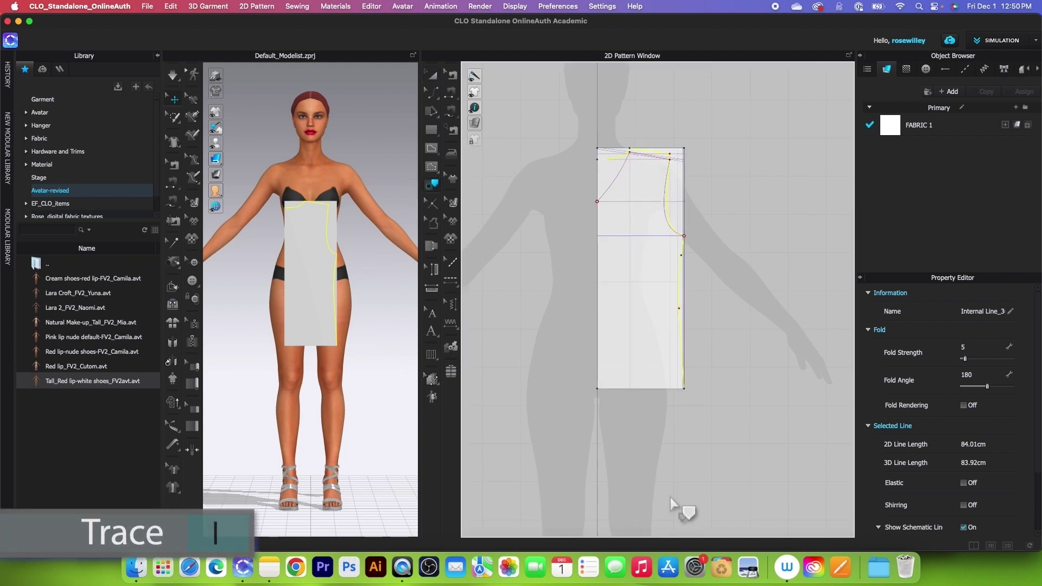
Trace the selected block lines as a new bodice pattern placed beside the rectangle
click(656, 390)
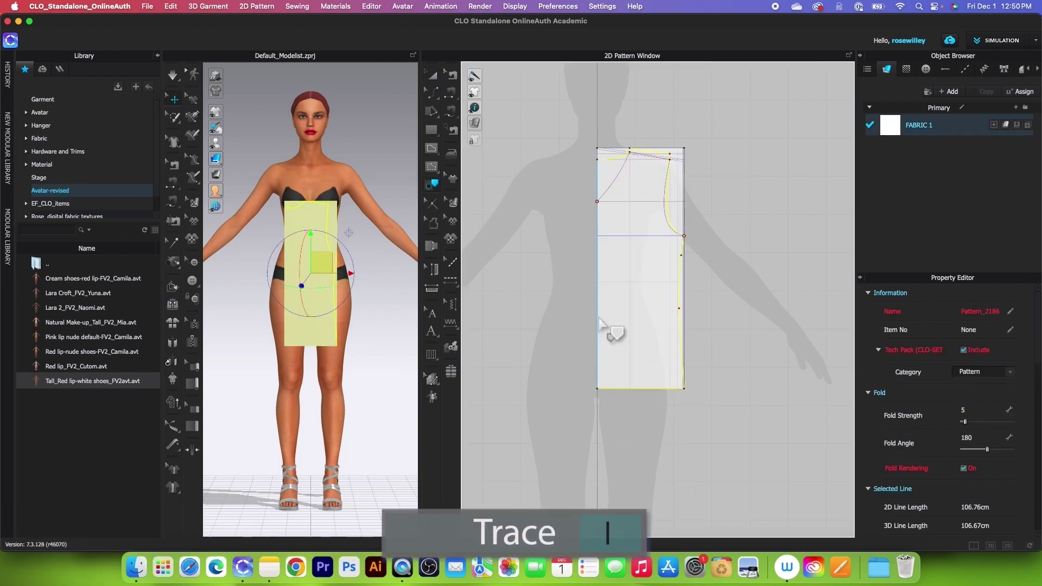
right_click(599, 283)
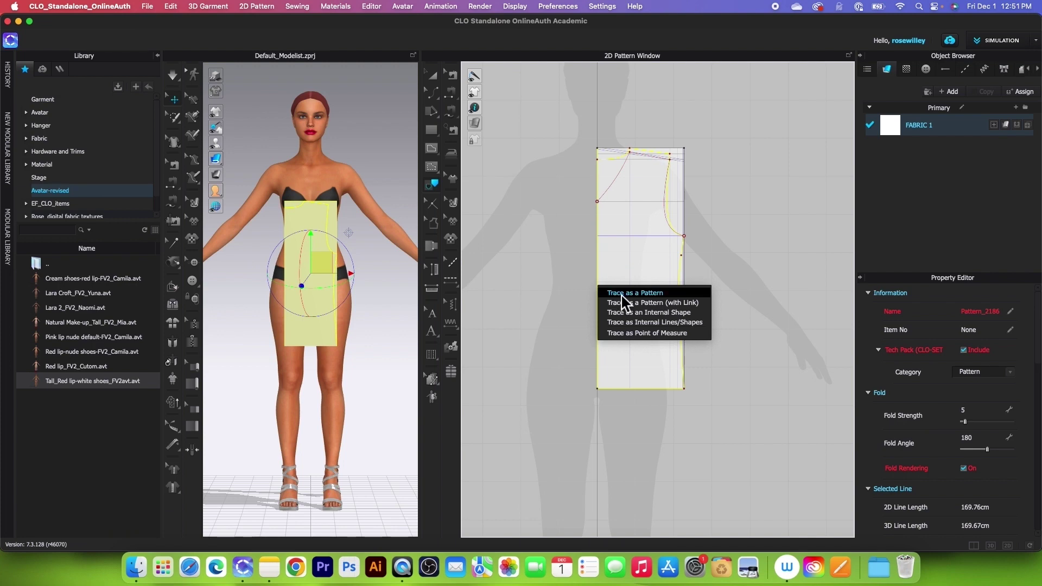
click(616, 291)
scroll(613, 299, down, 3)
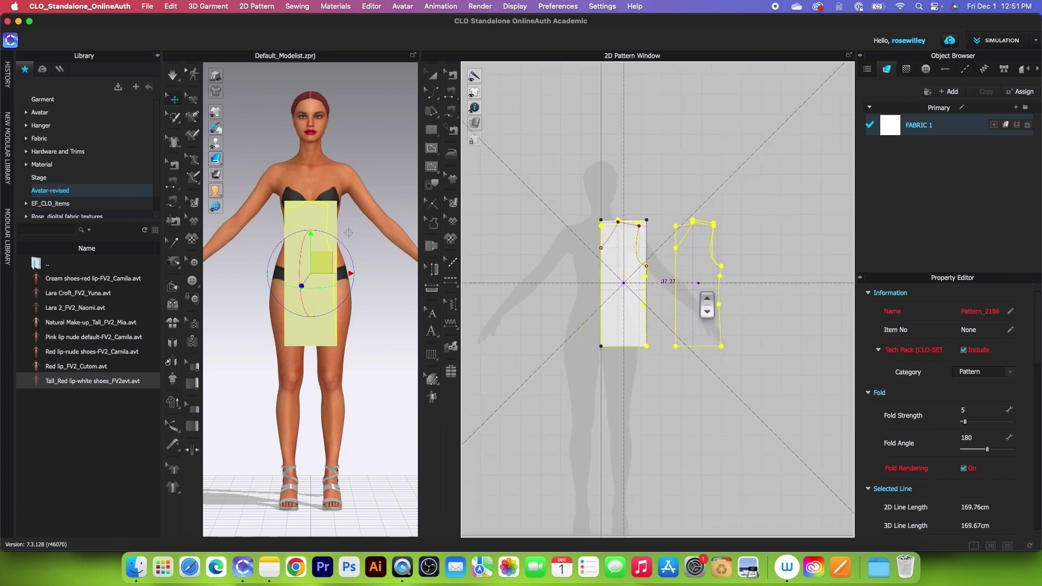
click(706, 304)
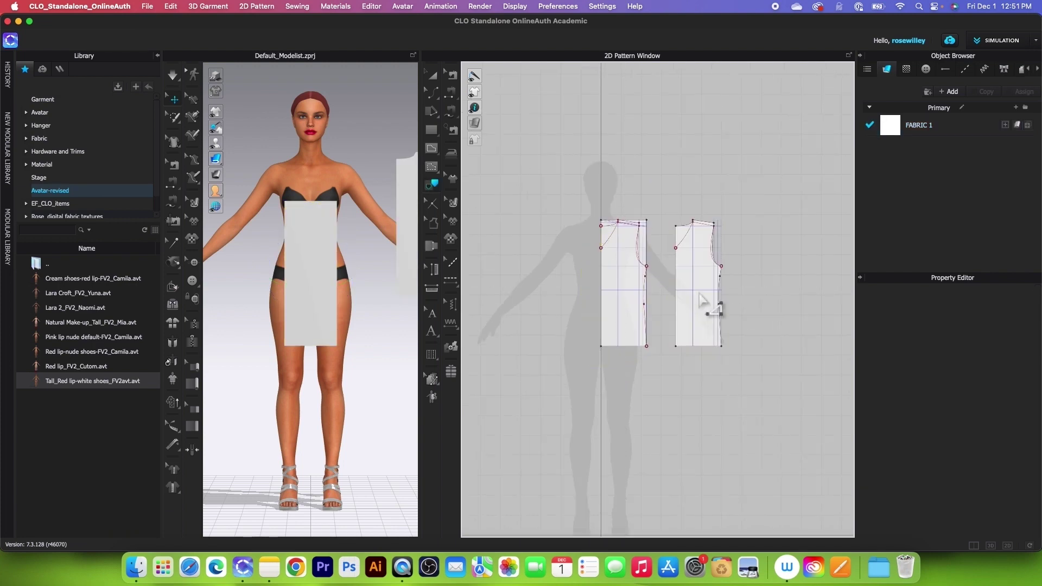
scroll(732, 306, up, 2)
scroll(734, 308, up, 2)
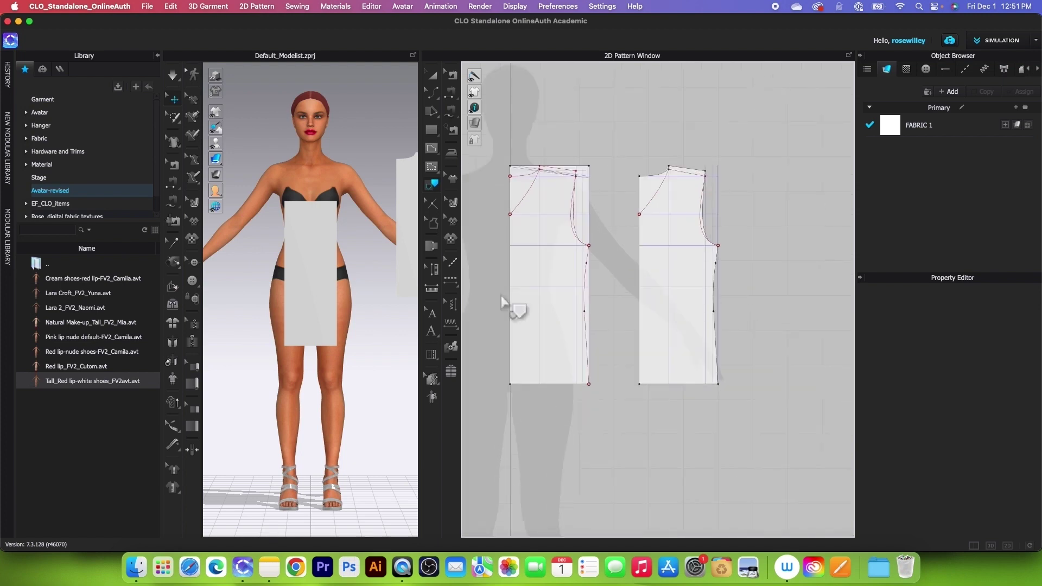
click(433, 76)
Create a sewn symmetric copy of the traced bodice and place it to the right
click(668, 358)
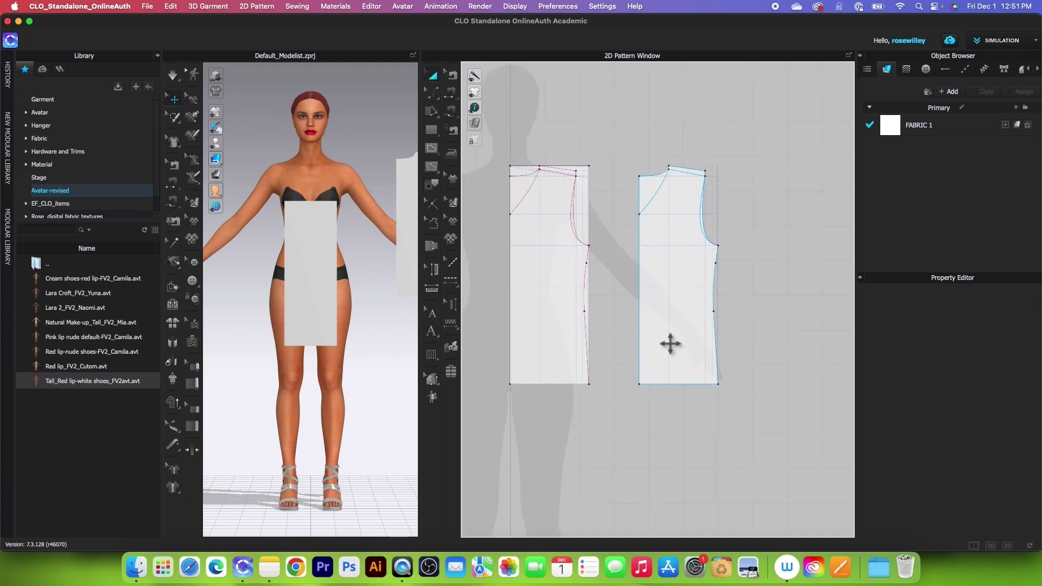
click(670, 344)
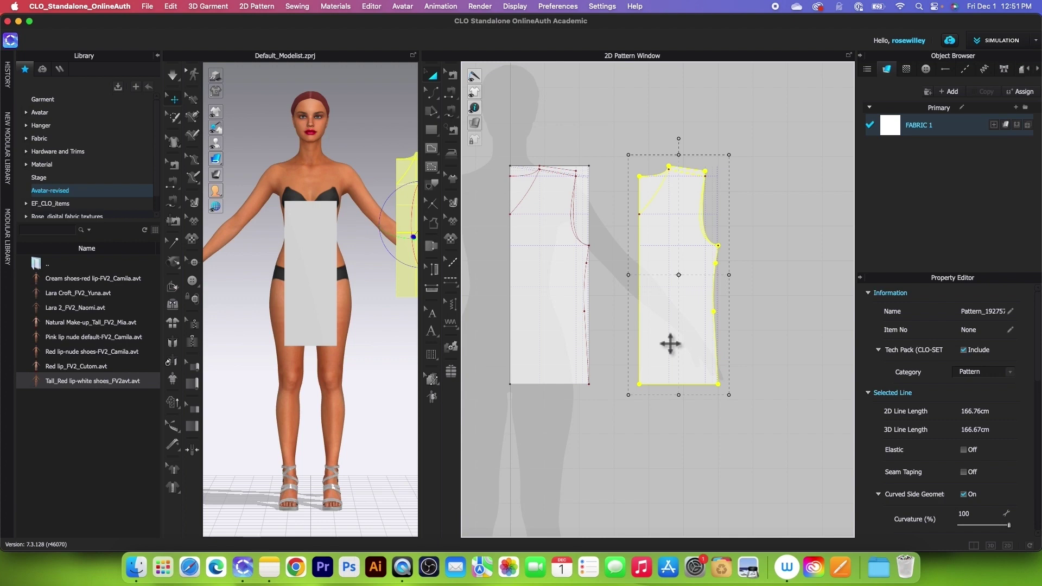
right_click(670, 343)
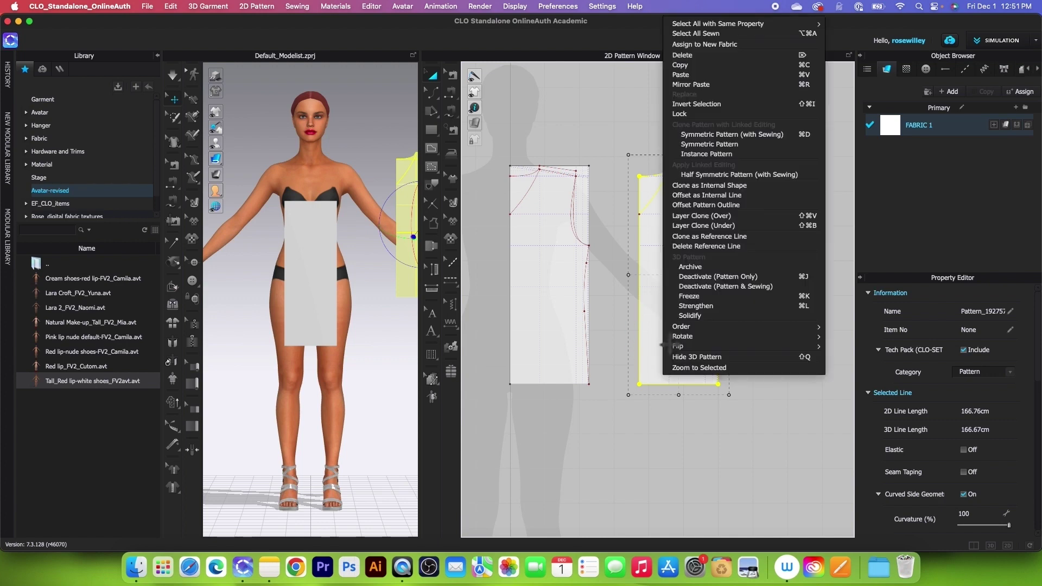
click(739, 136)
scroll(700, 217, down, 3)
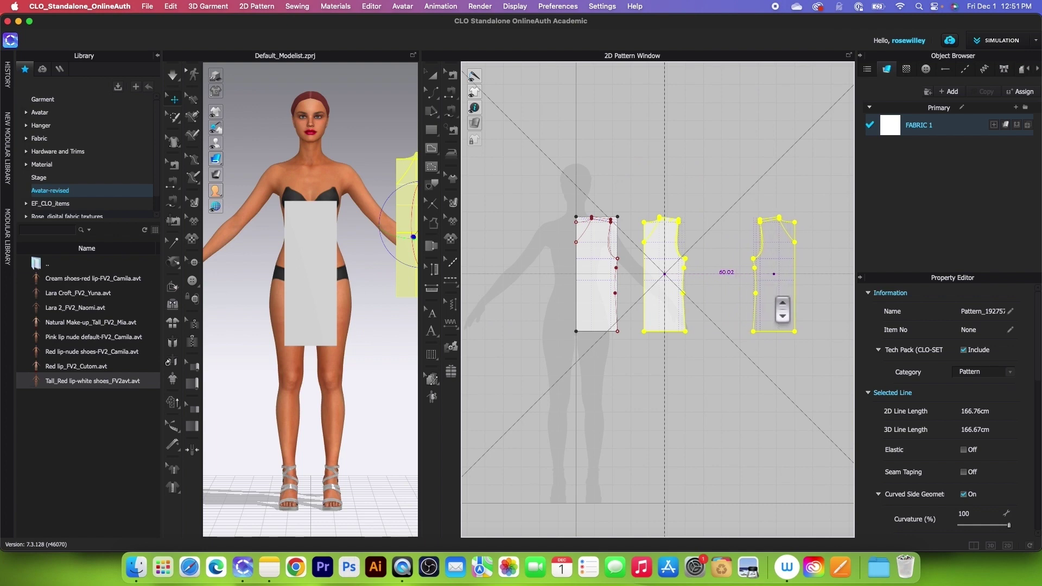
click(790, 304)
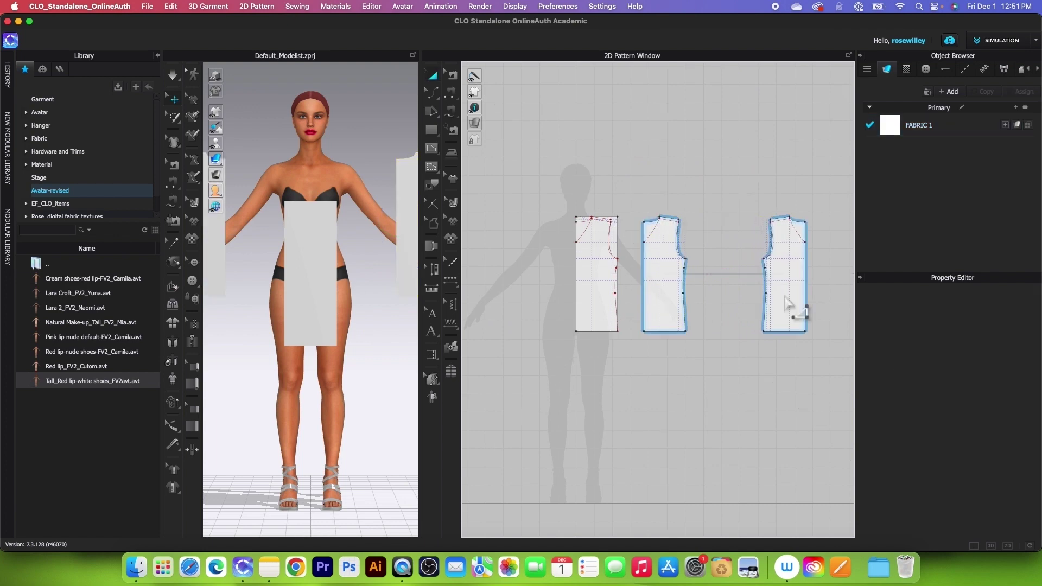
scroll(795, 299, up, 2)
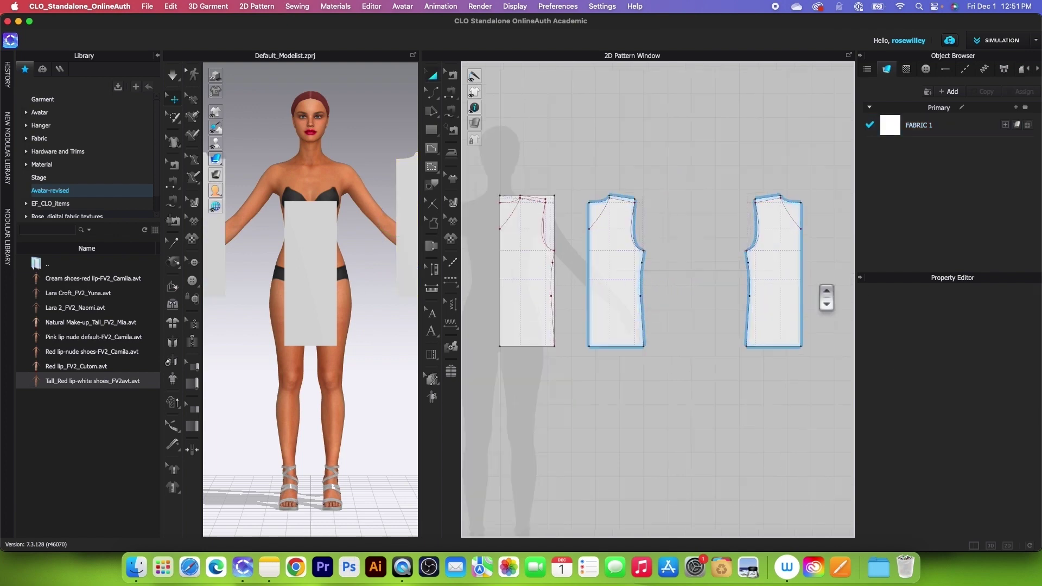
Remove linked editing from the right-hand mirrored bodice copy
right_click(778, 297)
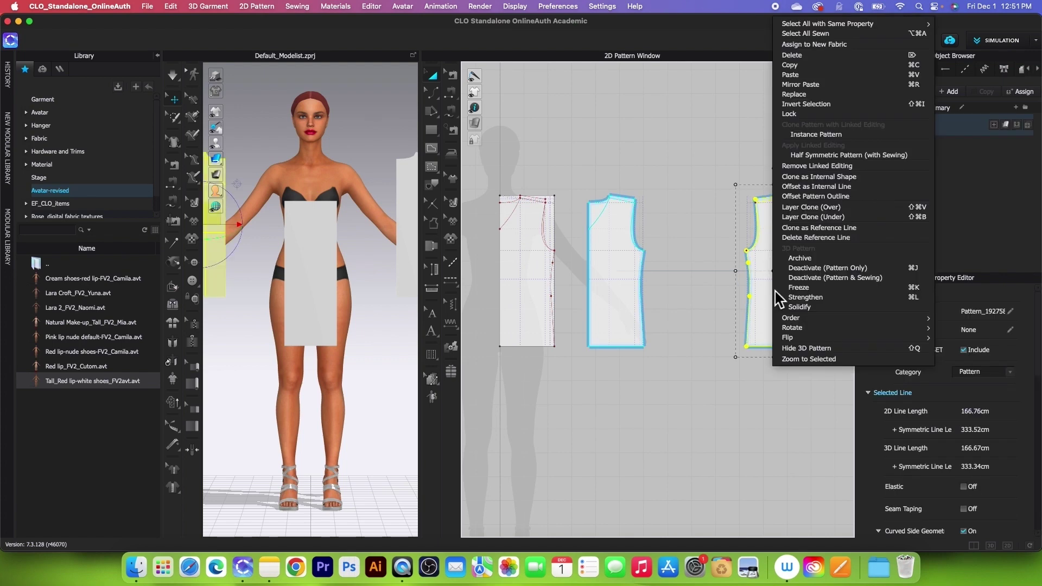
click(816, 165)
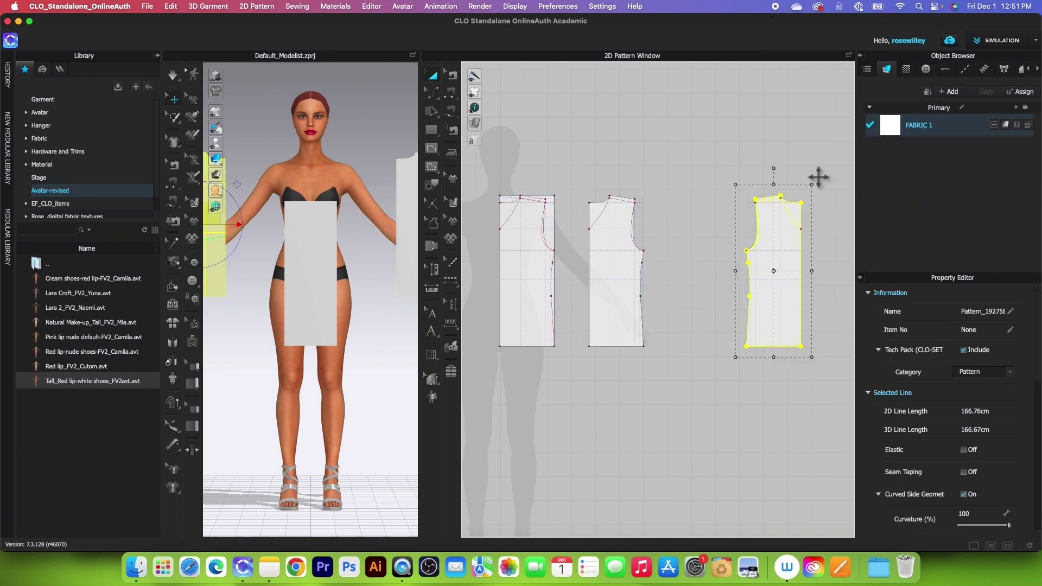
click(812, 140)
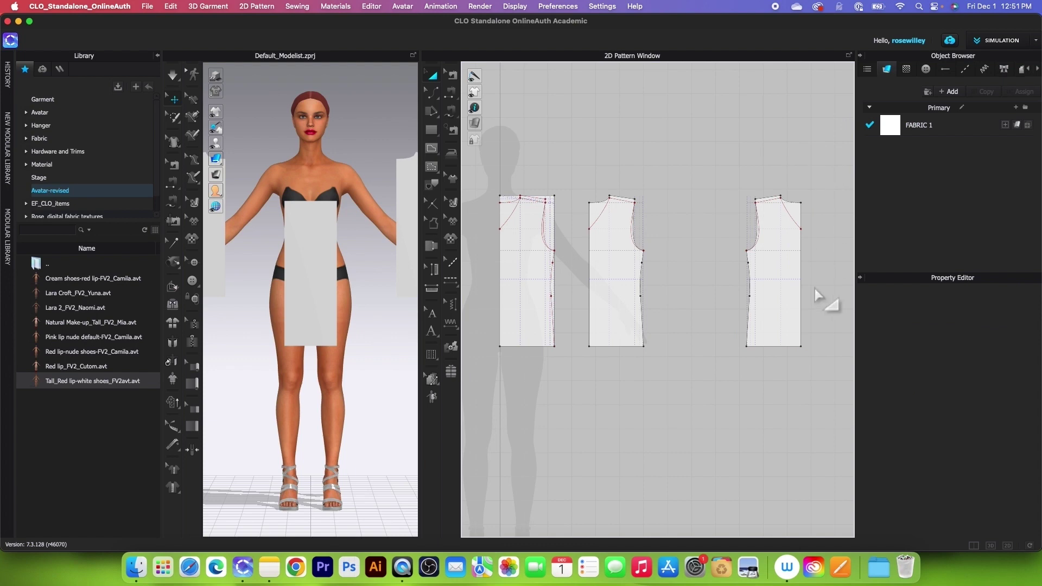
Select the internal neckline line on the middle bodice piece
scroll(815, 290, up, 3)
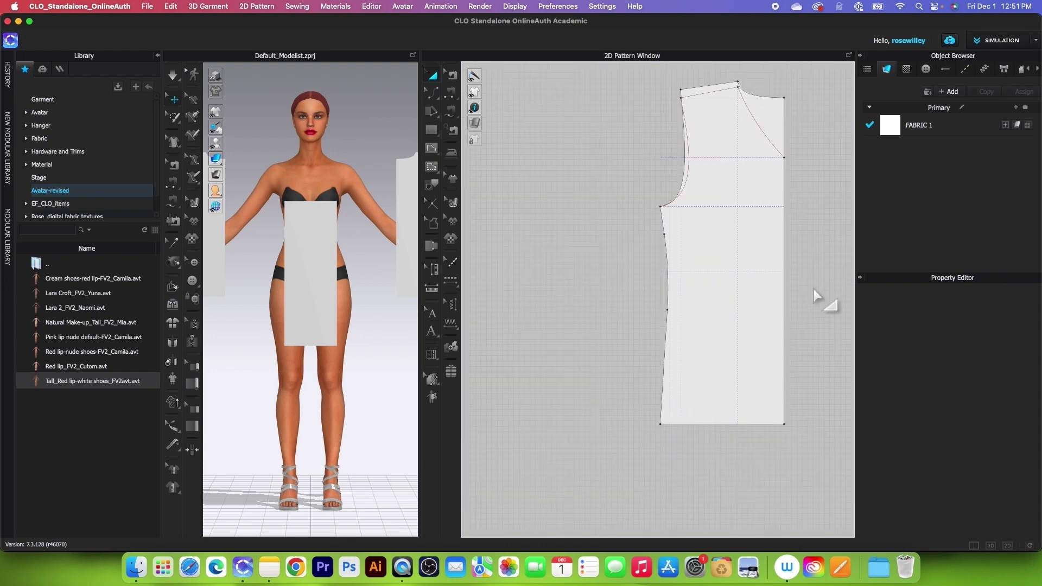
click(734, 140)
key(Escape)
scroll(775, 242, down, 3)
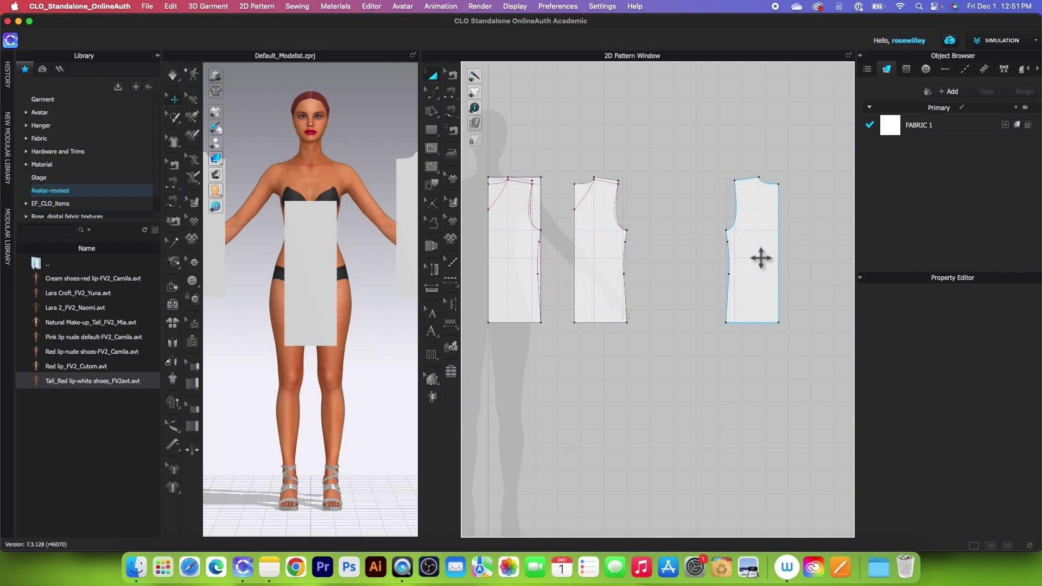
scroll(586, 219, up, 3)
click(623, 197)
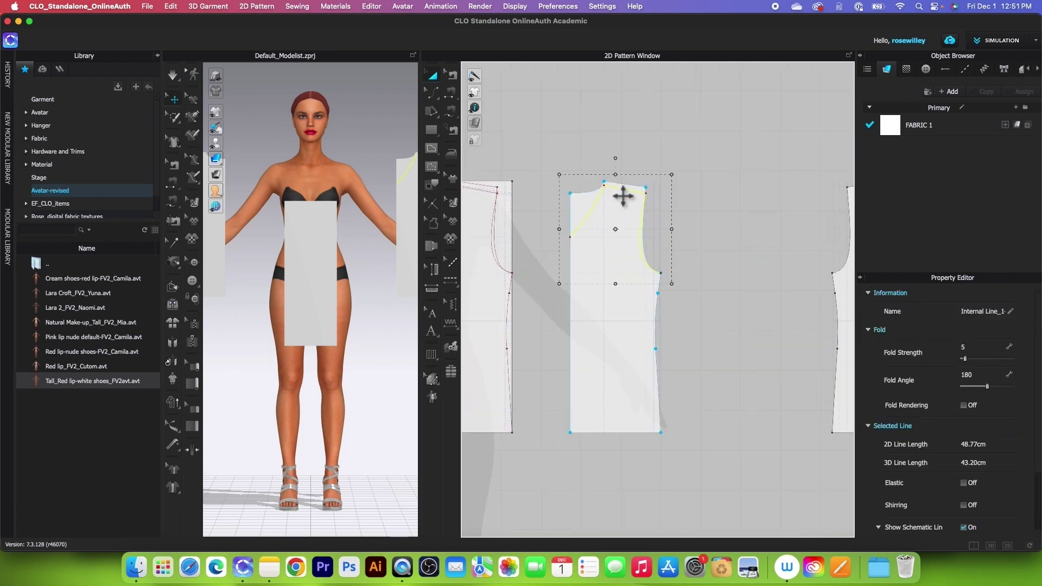
Cut the bodice along the internal line and delete the top-left triangle
right_click(616, 190)
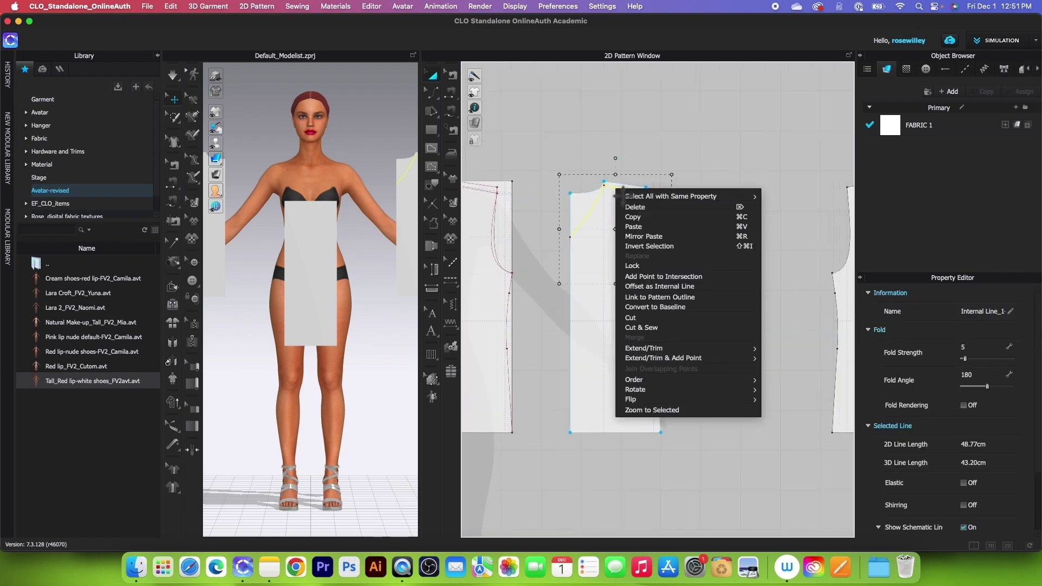
click(619, 318)
click(581, 200)
key(Delete)
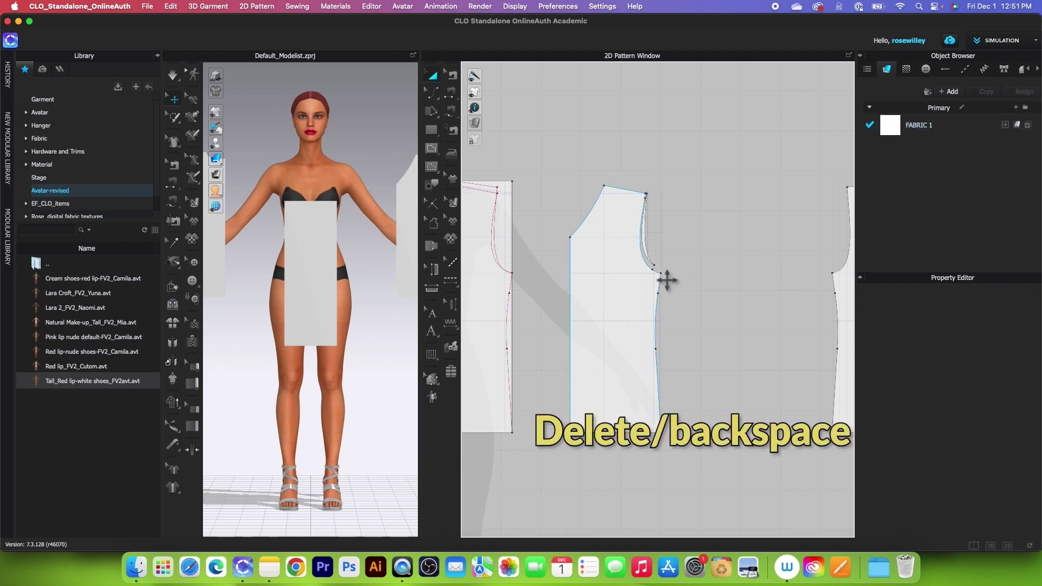
Delete the leftover armhole line from the bodice
scroll(666, 280, up, 5)
click(627, 214)
key(Delete)
scroll(625, 281, down, 5)
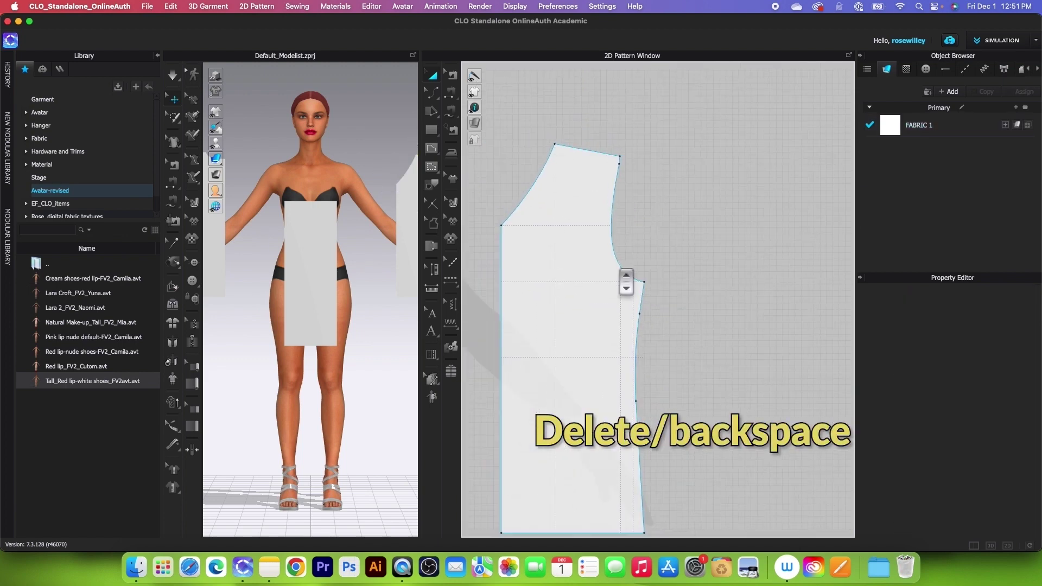
click(433, 93)
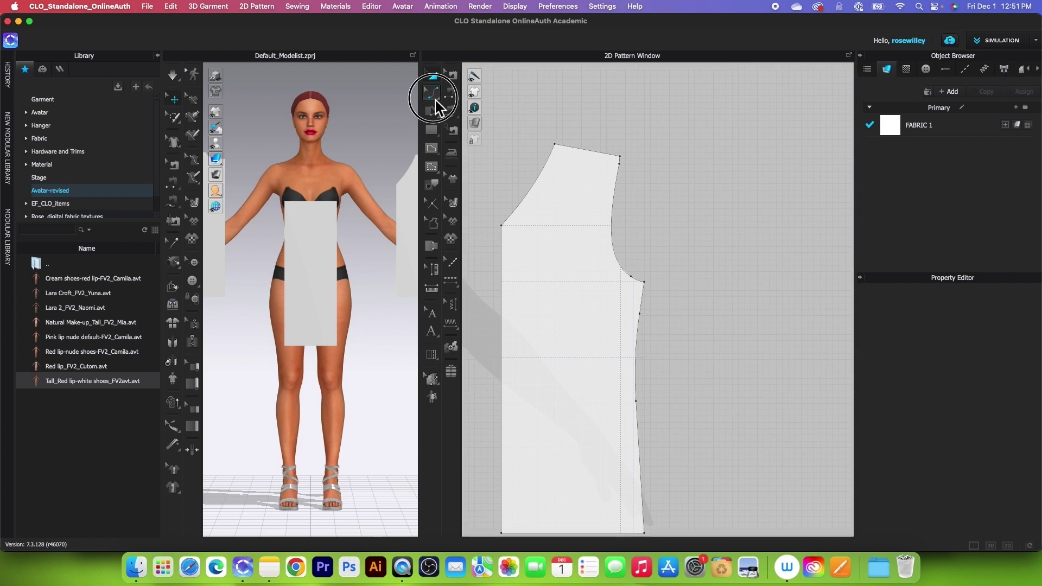
Delete an armhole curve point and drag the armhole's lower corner outward
click(477, 89)
click(620, 164)
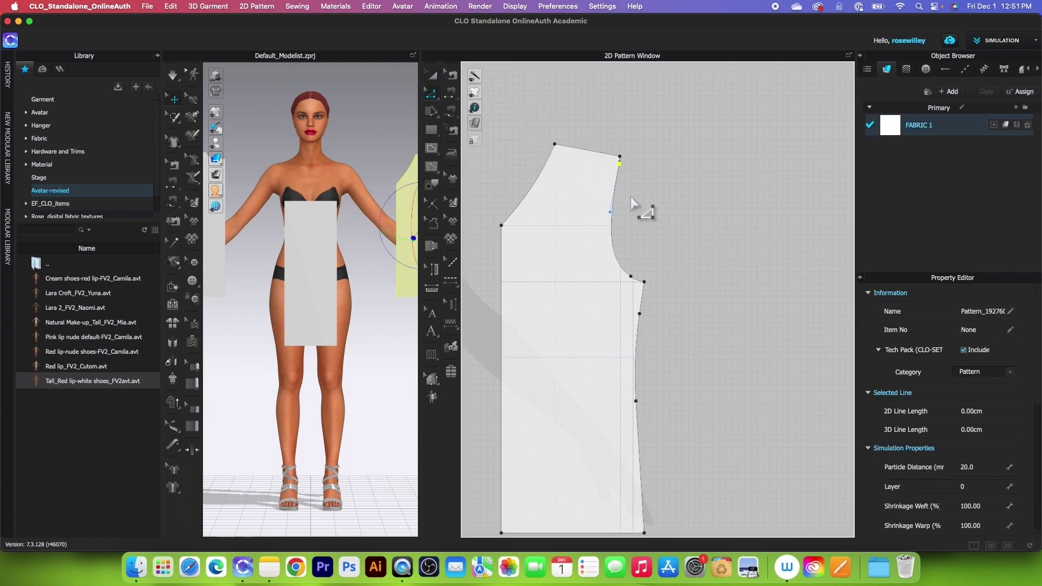
key(Delete)
click(638, 277)
drag(639, 277, 652, 282)
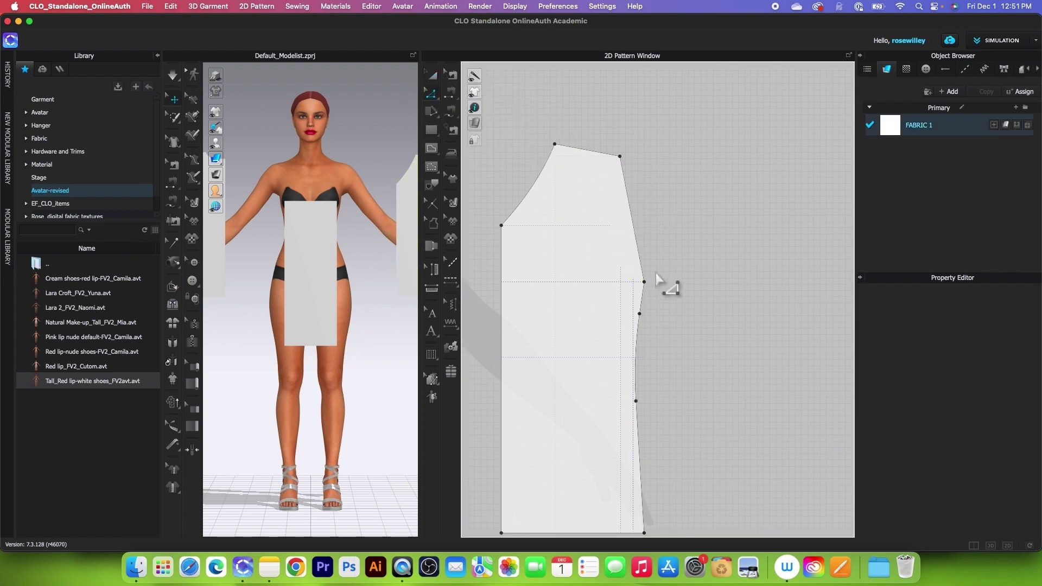
Bend the armhole segment into a smooth curve with Edit Curvature
click(432, 93)
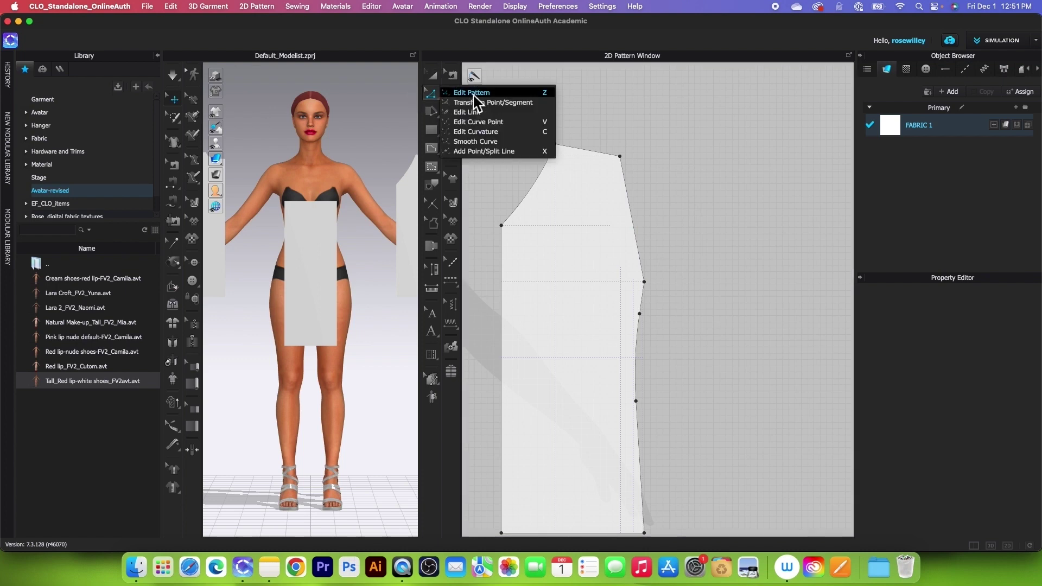
click(475, 132)
drag(637, 248, 617, 248)
scroll(632, 220, down, 5)
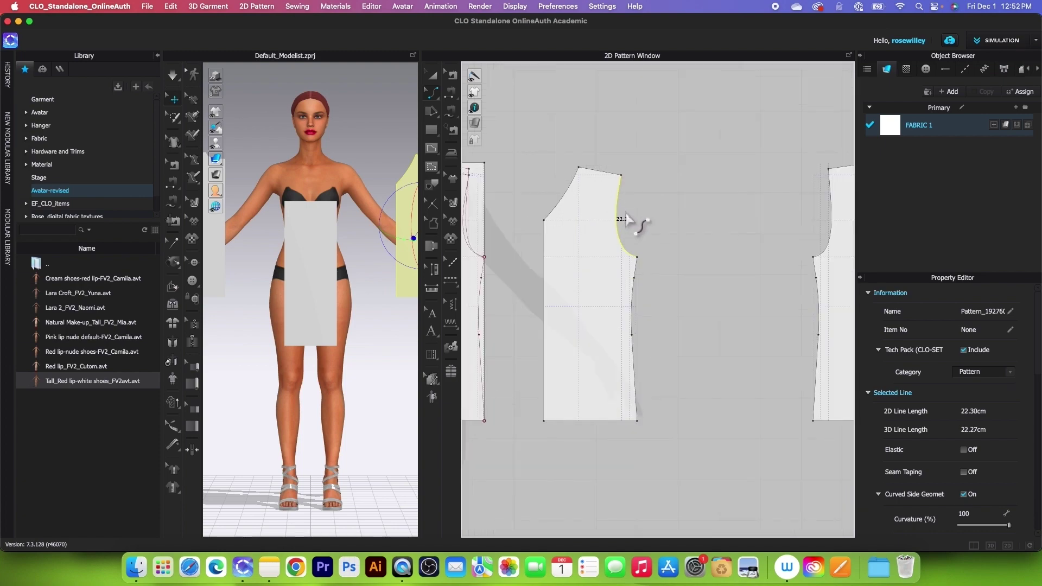